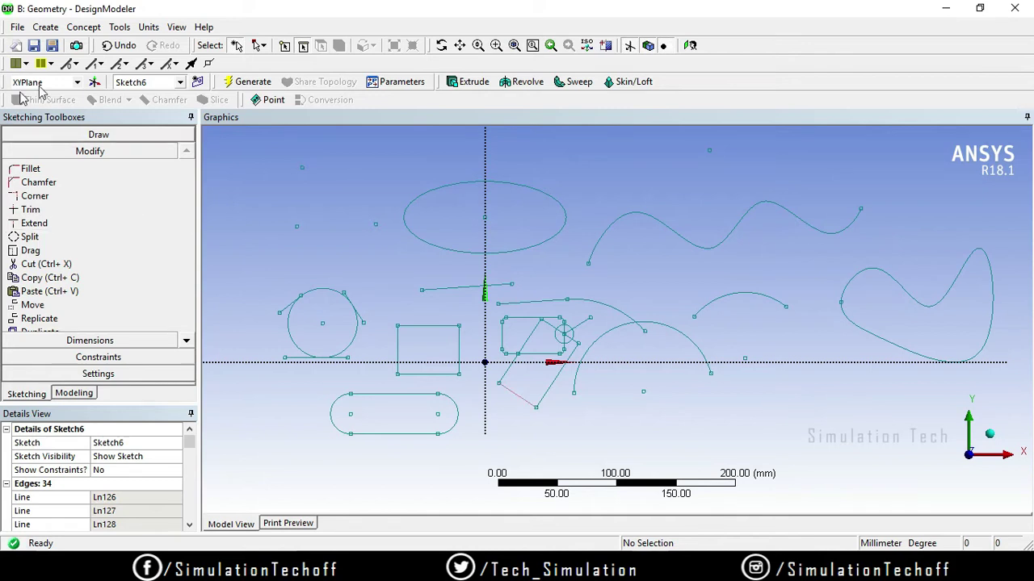
Show the Modeling tree and select Sketch6 under XYPlane
click(95, 135)
click(126, 325)
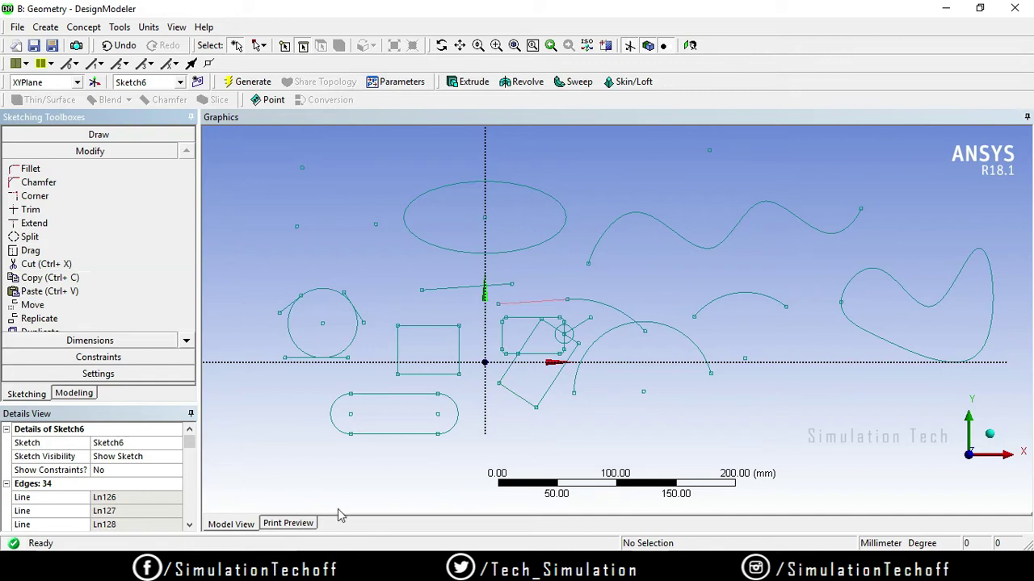
click(75, 394)
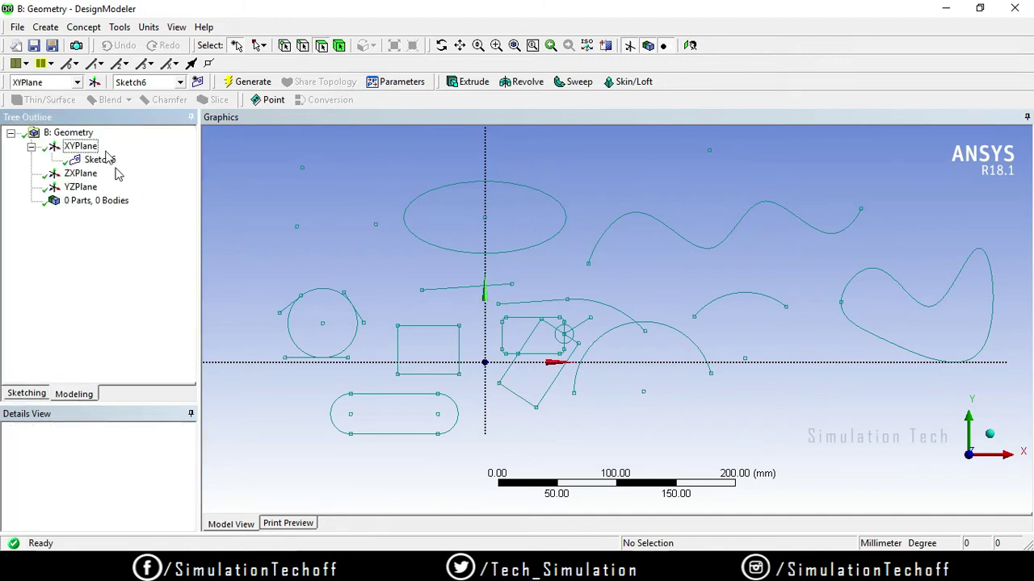
click(102, 160)
Delete Sketch6 and zoom to fit the now-empty graphics area
right_click(102, 160)
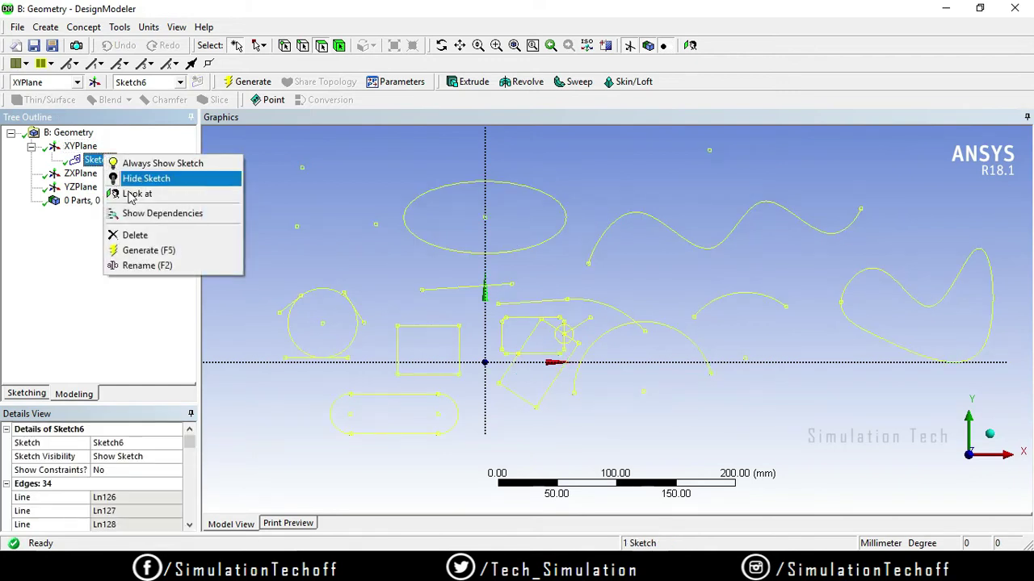
click(155, 236)
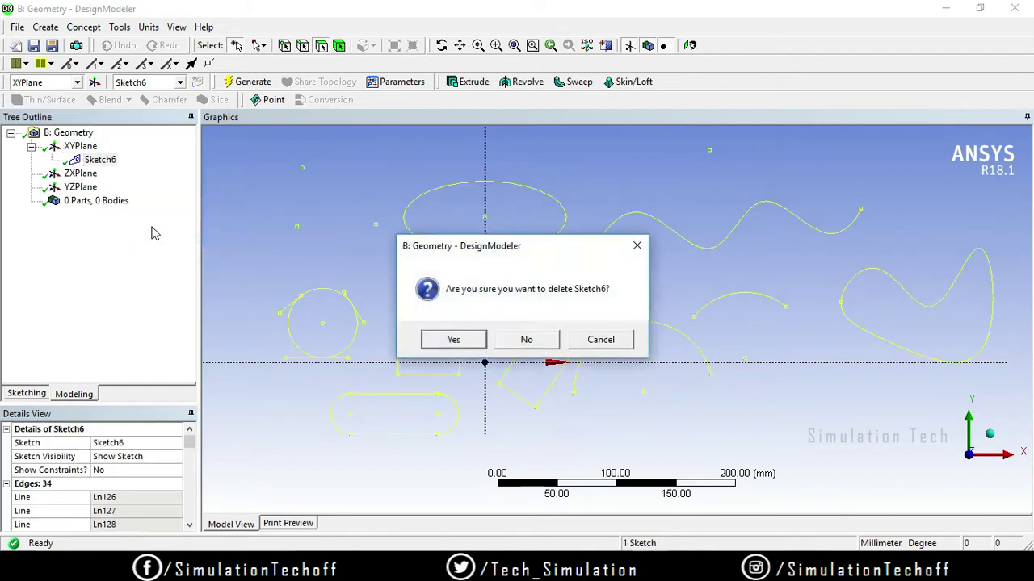
click(454, 341)
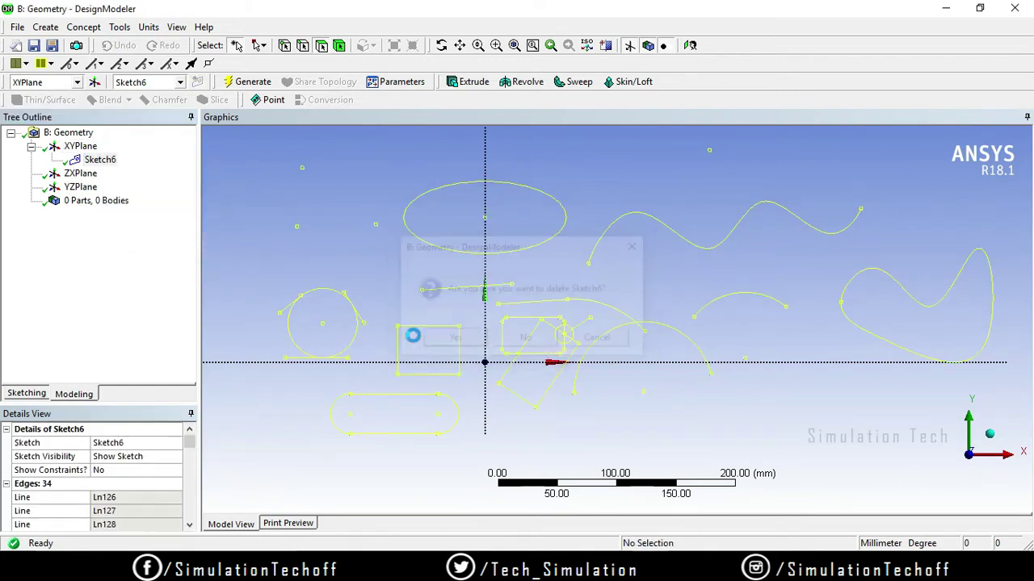
click(689, 46)
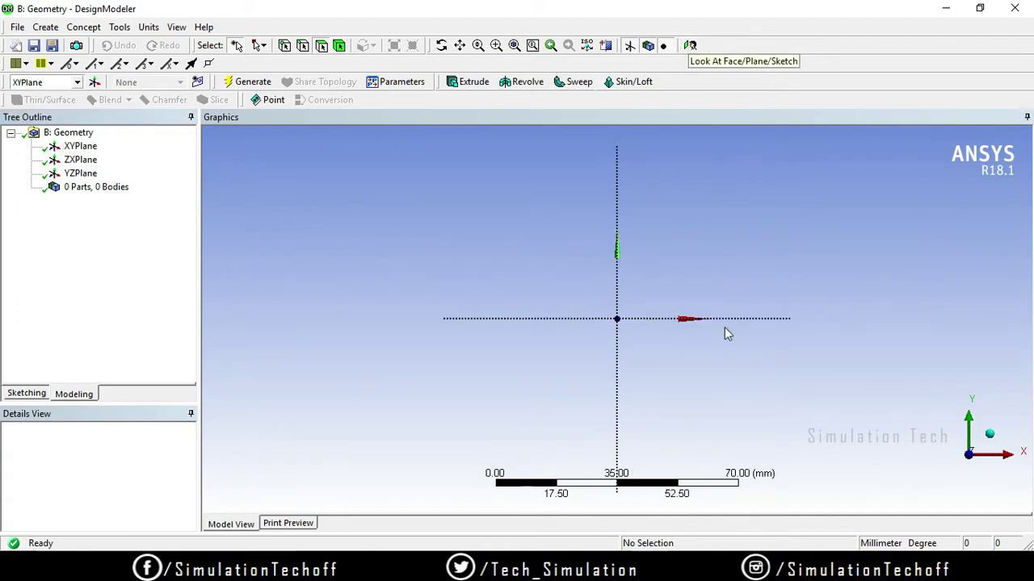
Select the XYPlane and return to the Sketching tools
click(79, 159)
click(80, 146)
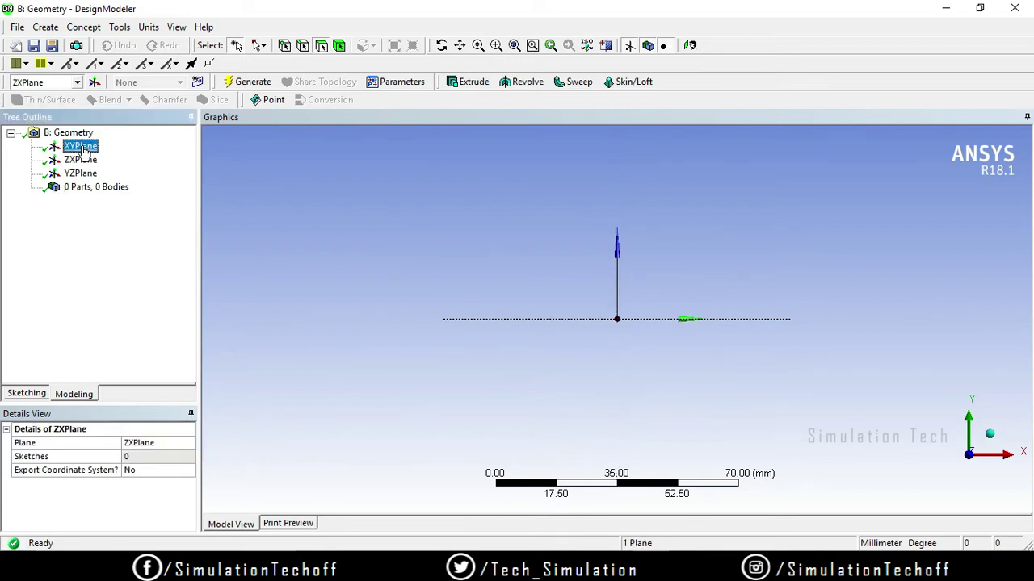
click(33, 394)
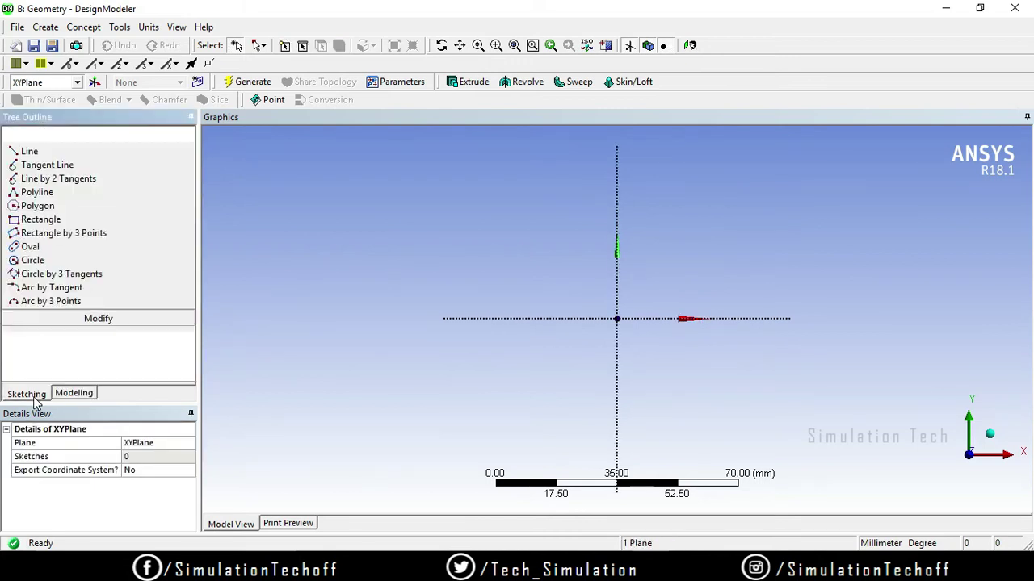
Draw a rectangle in the XYPlane's upper-left quadrant, creating Sketch7 with 4 edges
click(47, 221)
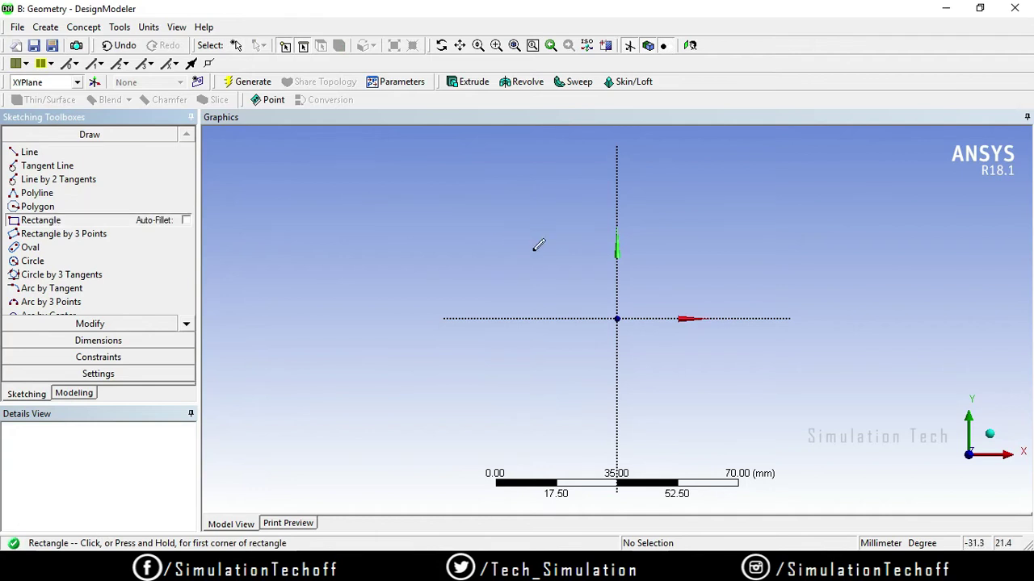
click(350, 197)
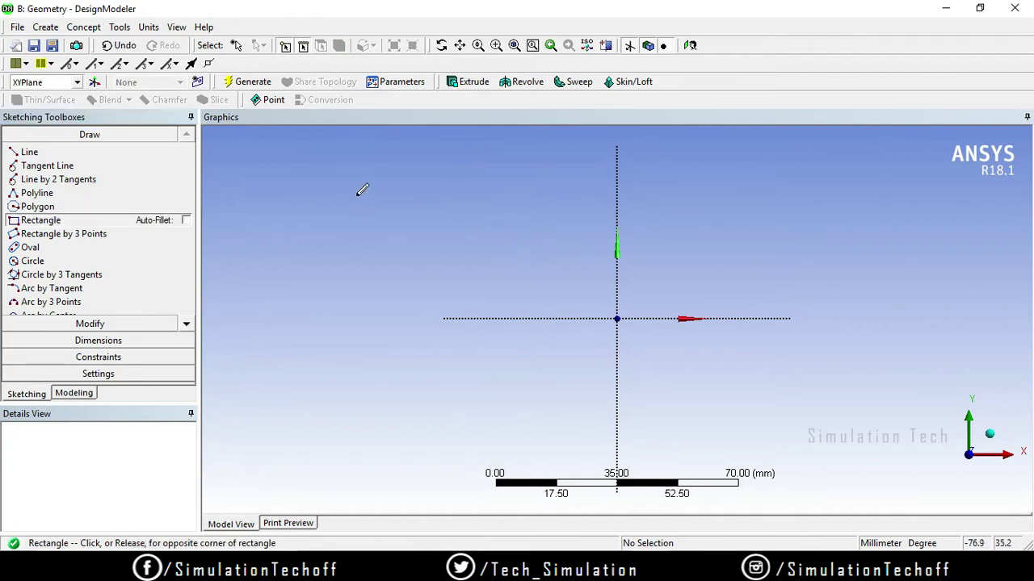
click(521, 281)
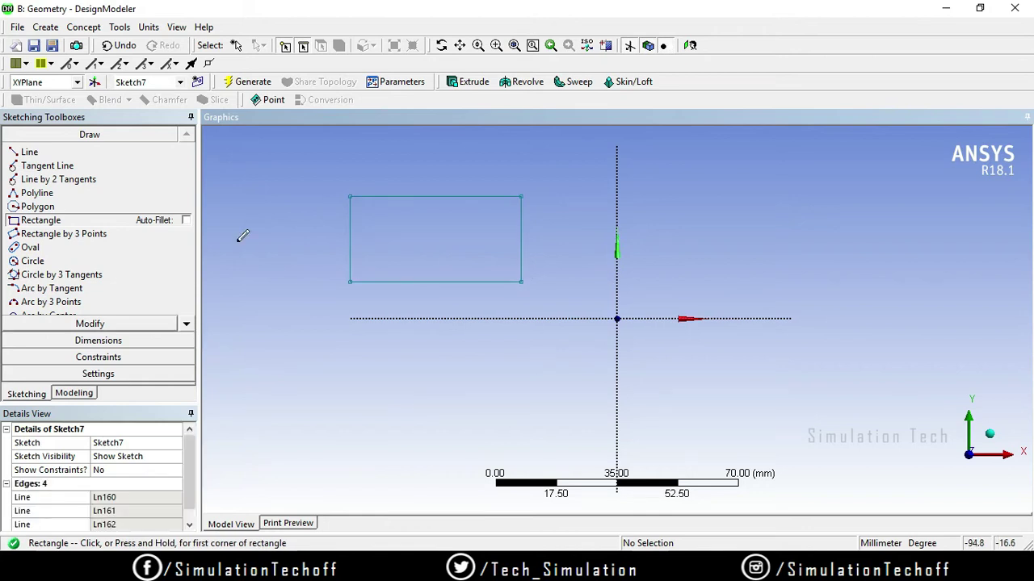
click(89, 327)
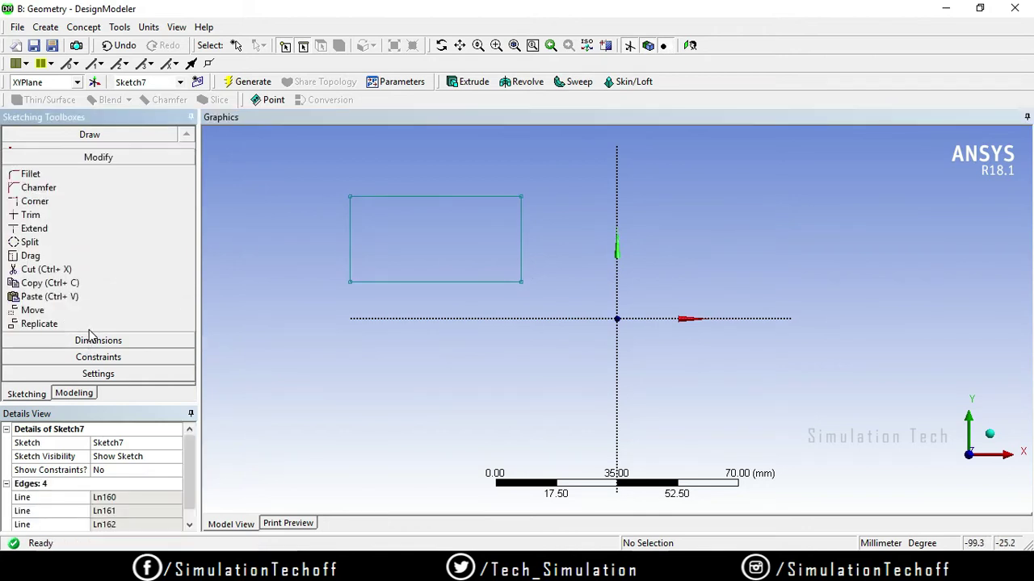
Fillet the rectangle's top-left corner with a 2.5 mm radius
click(46, 172)
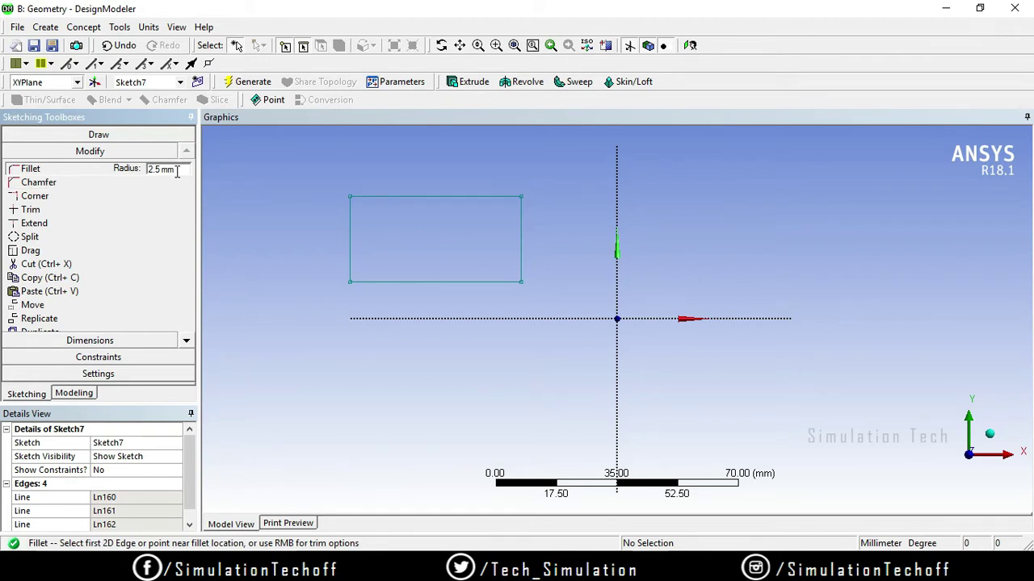
click(379, 197)
click(350, 230)
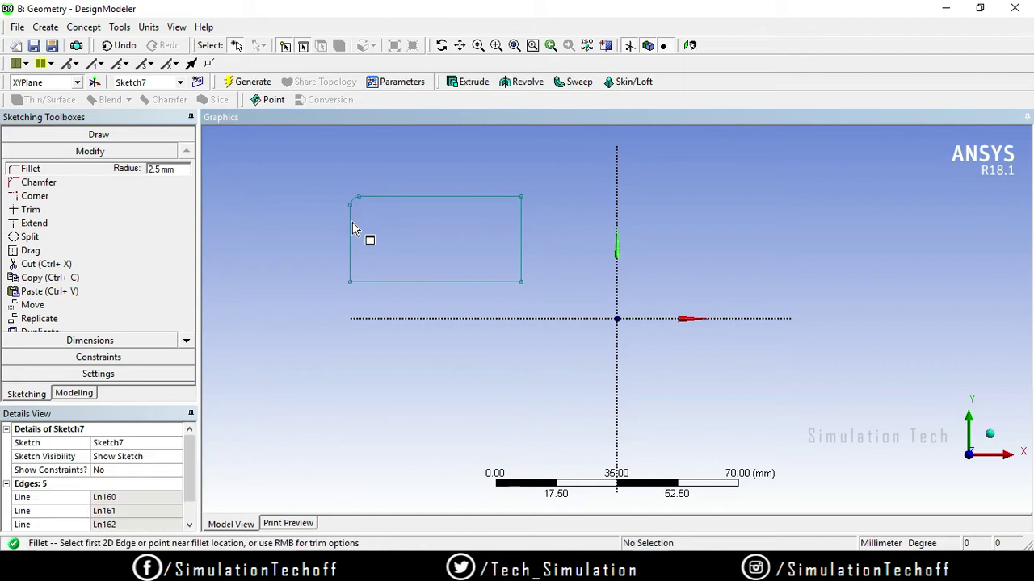
scroll(350, 209, up, 1)
scroll(350, 206, up, 1)
middle_drag(358, 219, 369, 234)
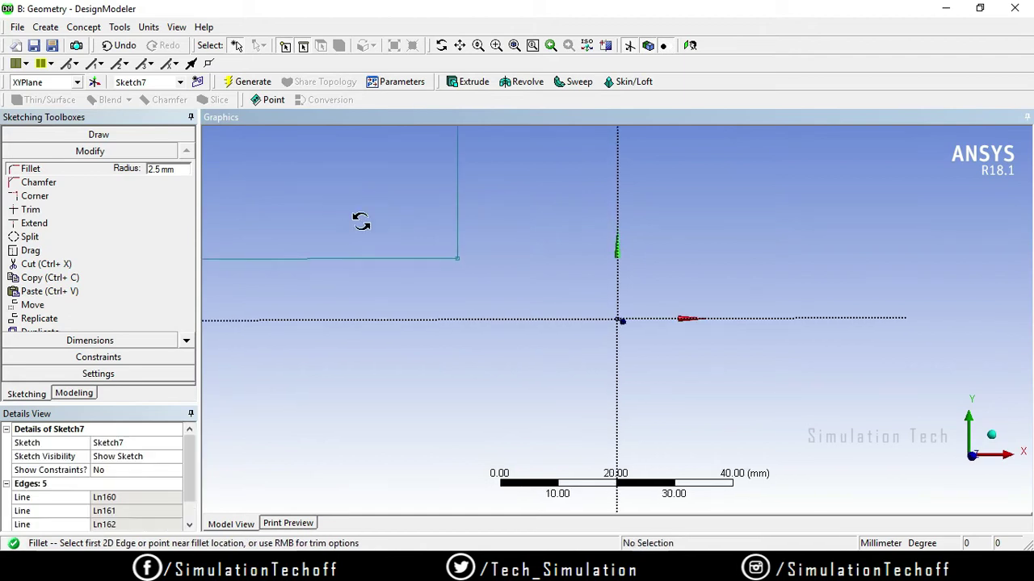
Restore the straight-on view and fillet the bottom-left and bottom-right corners
click(982, 473)
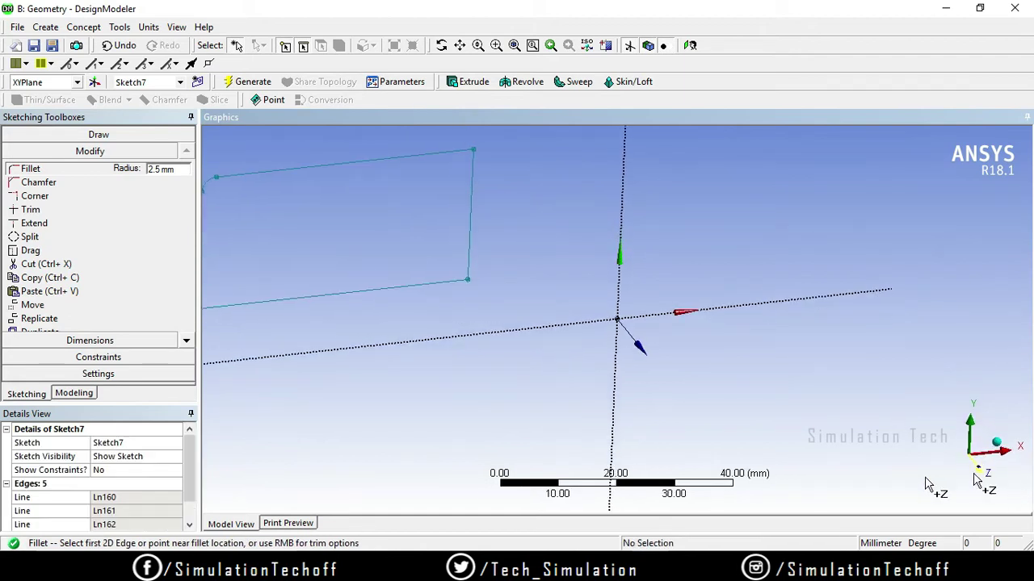
scroll(419, 319, up, 1)
scroll(422, 299, up, 1)
scroll(467, 269, up, 2)
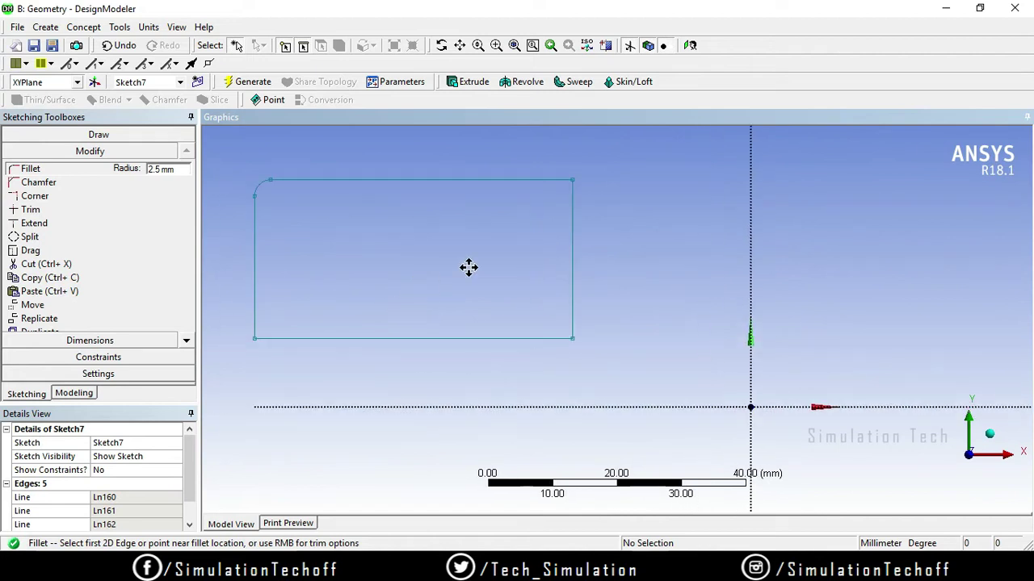
click(291, 295)
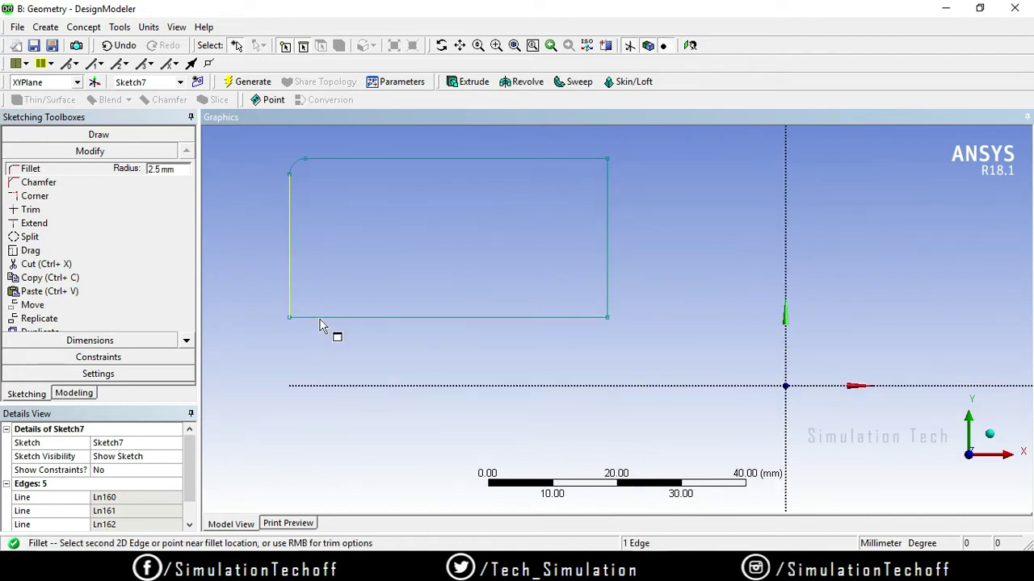
click(347, 318)
click(608, 289)
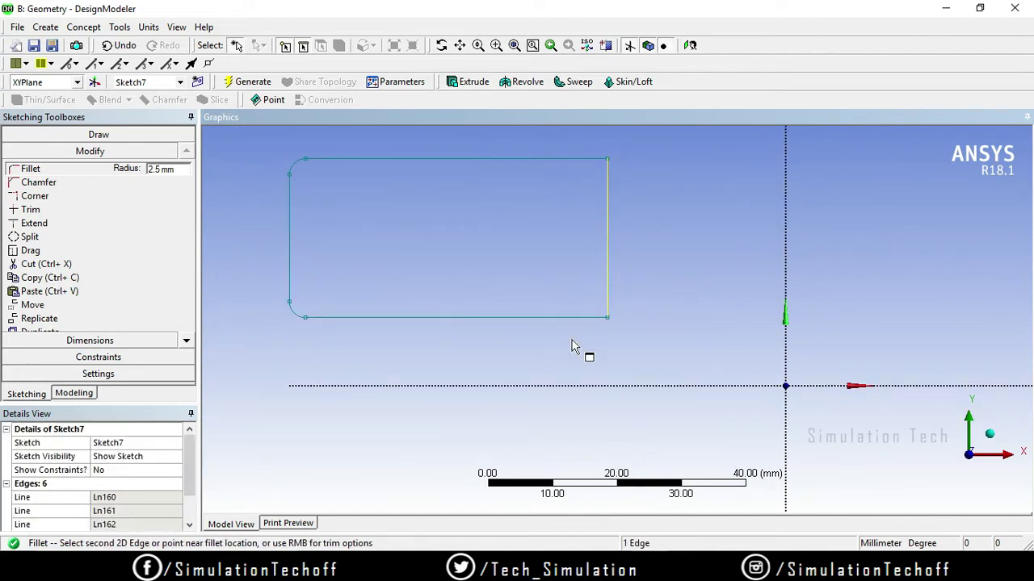
click(585, 318)
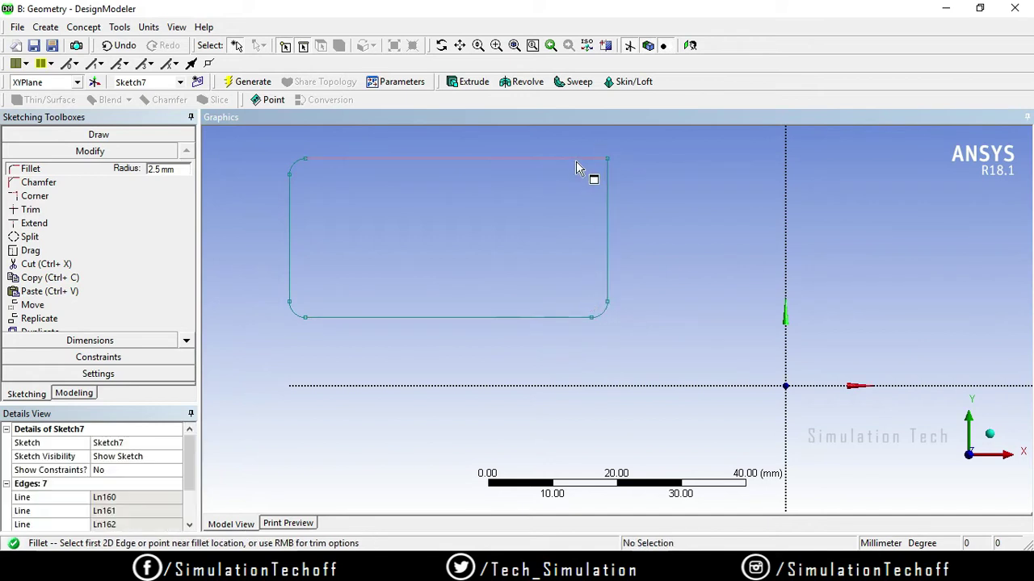
Fillet the top-right corner, keeping the radius at 2.5 mm, and zoom to fit
click(607, 180)
click(611, 196)
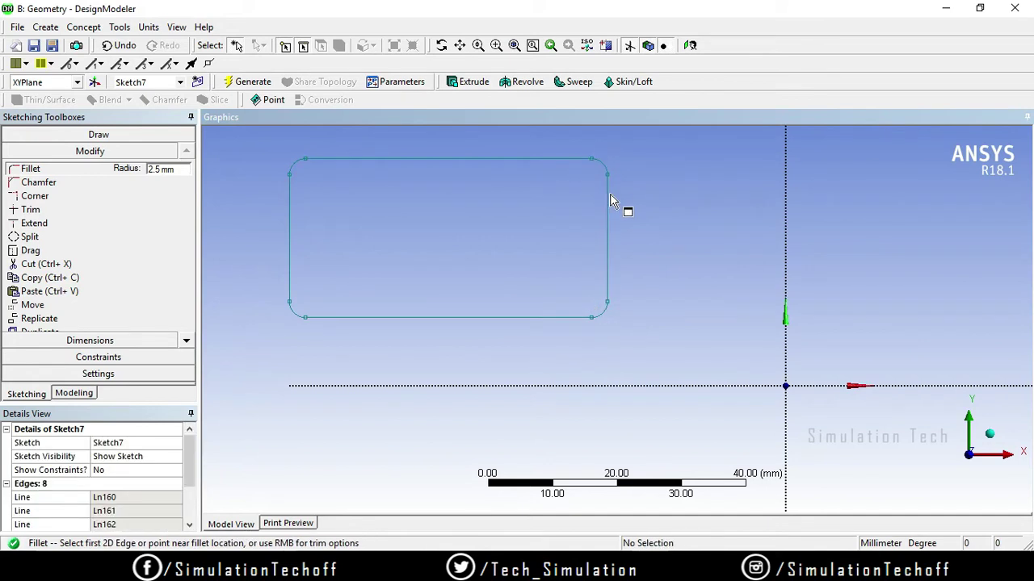
click(166, 169)
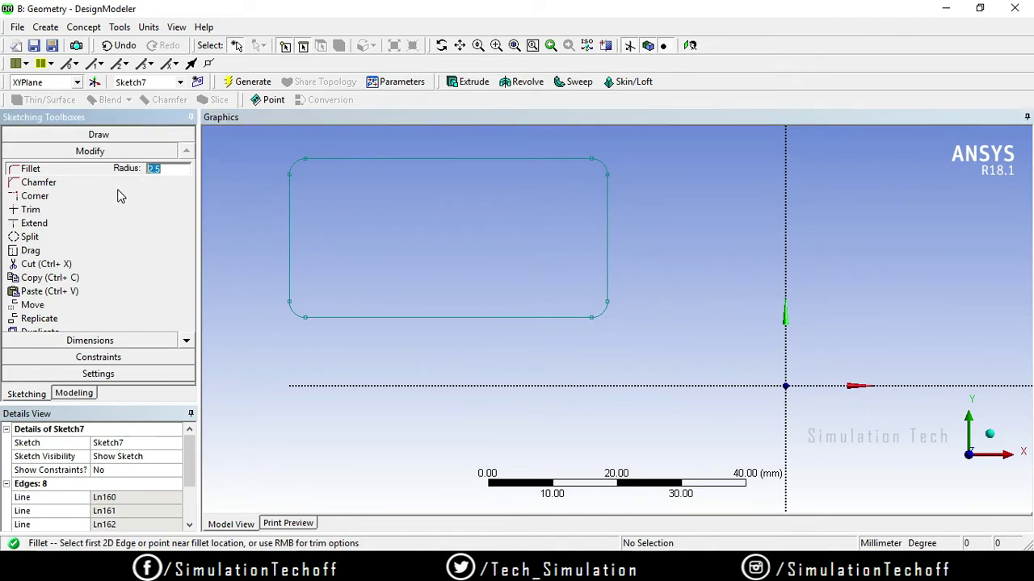
click(713, 228)
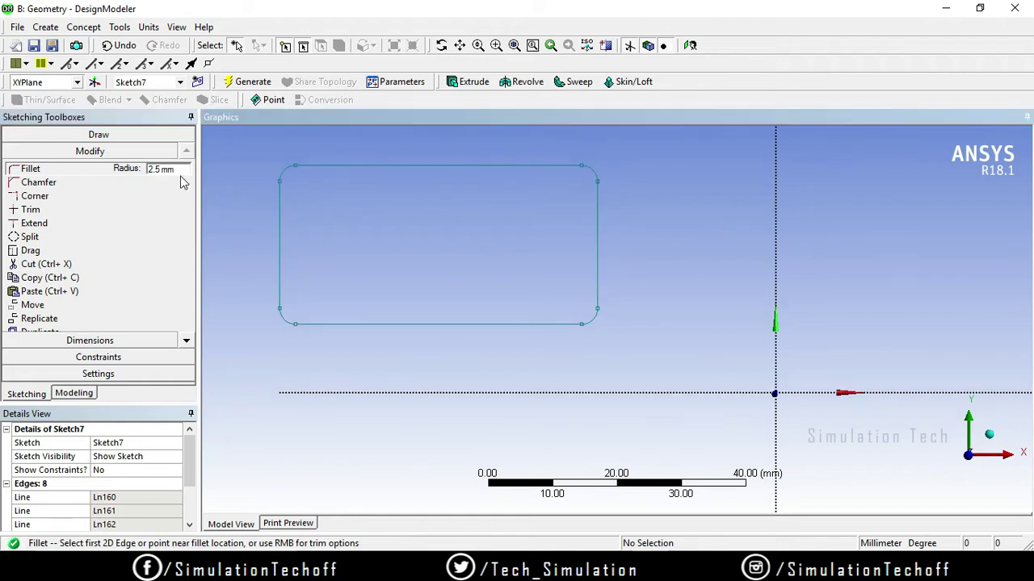
click(975, 465)
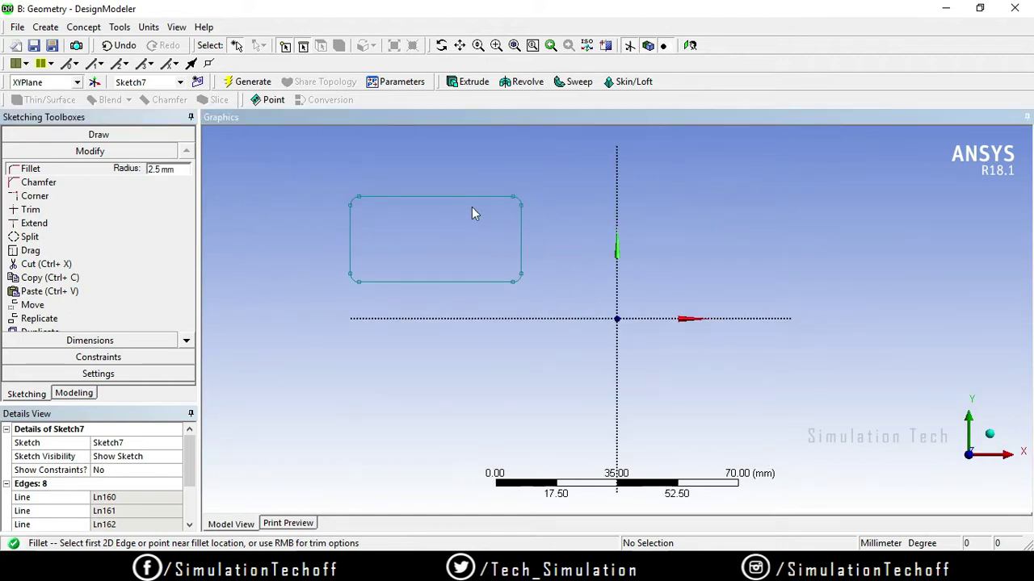
click(71, 136)
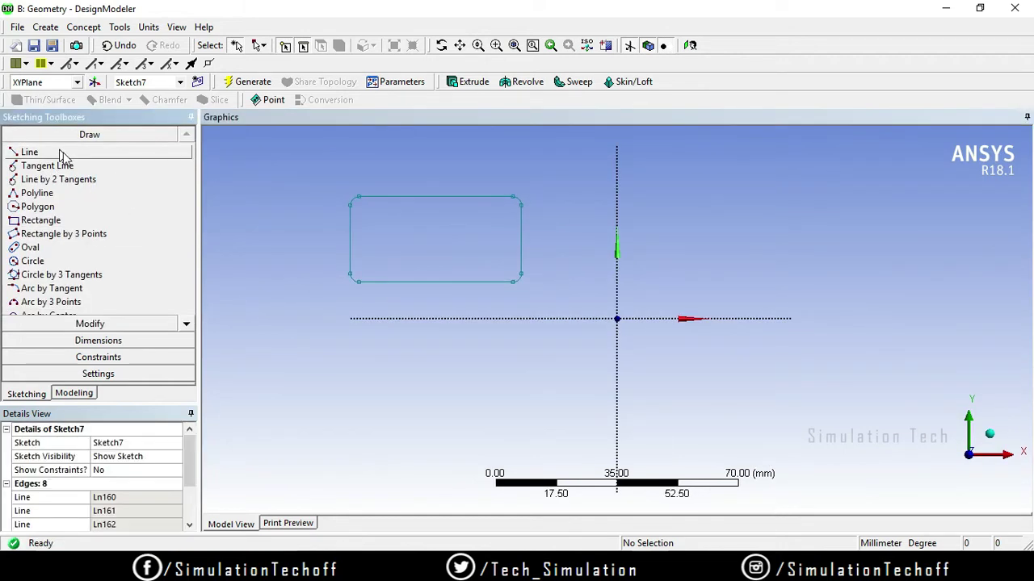
Draw a second rectangle to the right of the origin
click(40, 220)
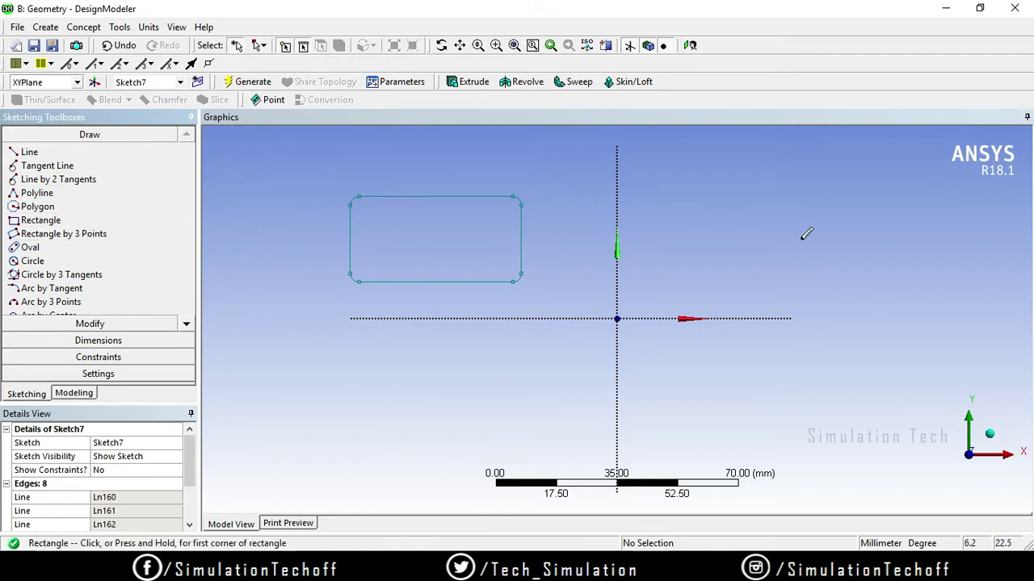
click(688, 207)
click(864, 305)
click(89, 323)
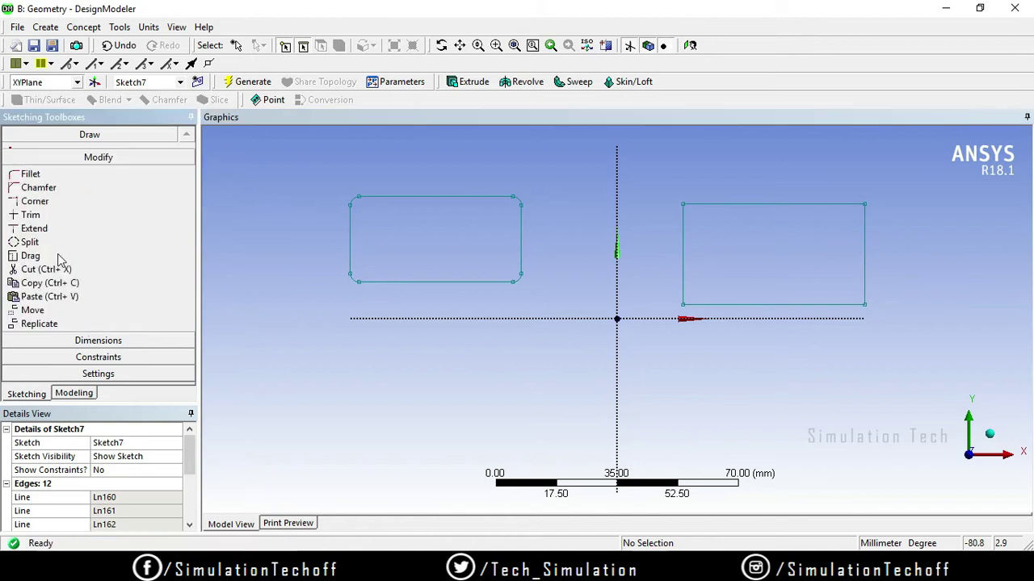
Round the right rectangle's top-left corner with a 3 mm fillet
click(30, 169)
click(140, 170)
text(3)
key(Return)
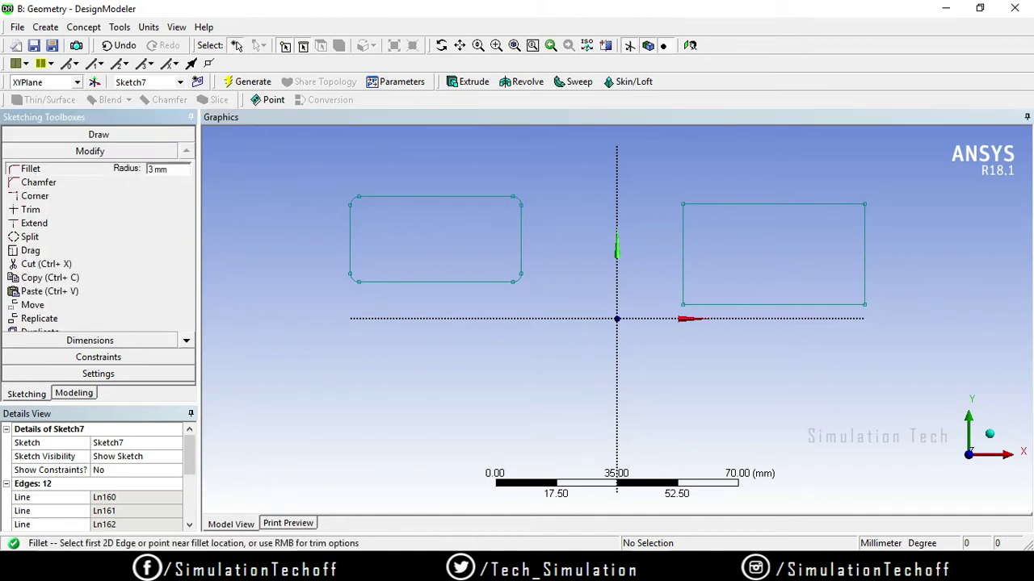
click(681, 235)
click(704, 209)
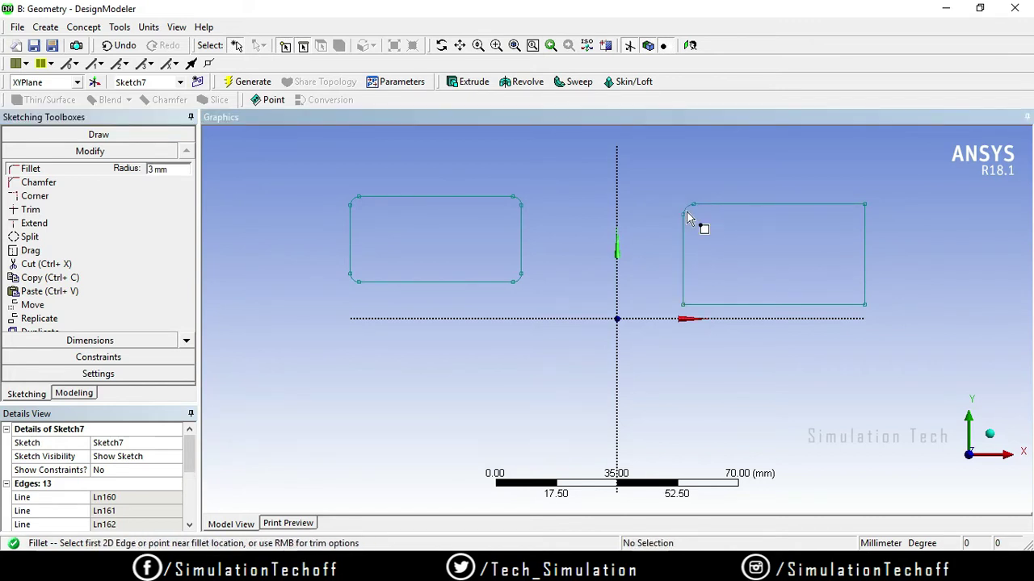
scroll(692, 206, up, 2)
ctrl+middle_drag(790, 221, 663, 316)
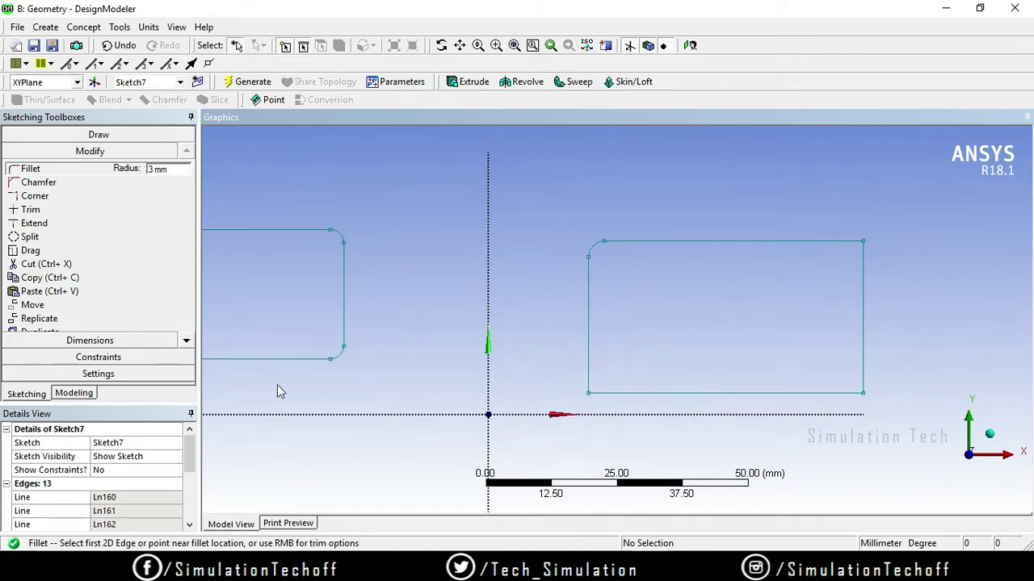
click(39, 183)
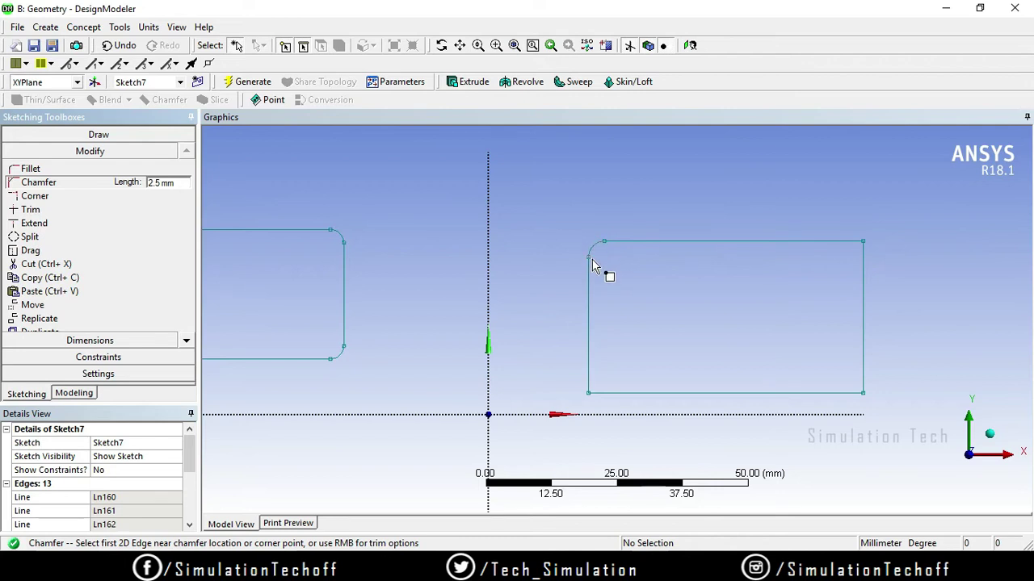
Chamfer the right rectangle's top-right corner with a 4 mm length
click(184, 184)
text(4)
click(793, 241)
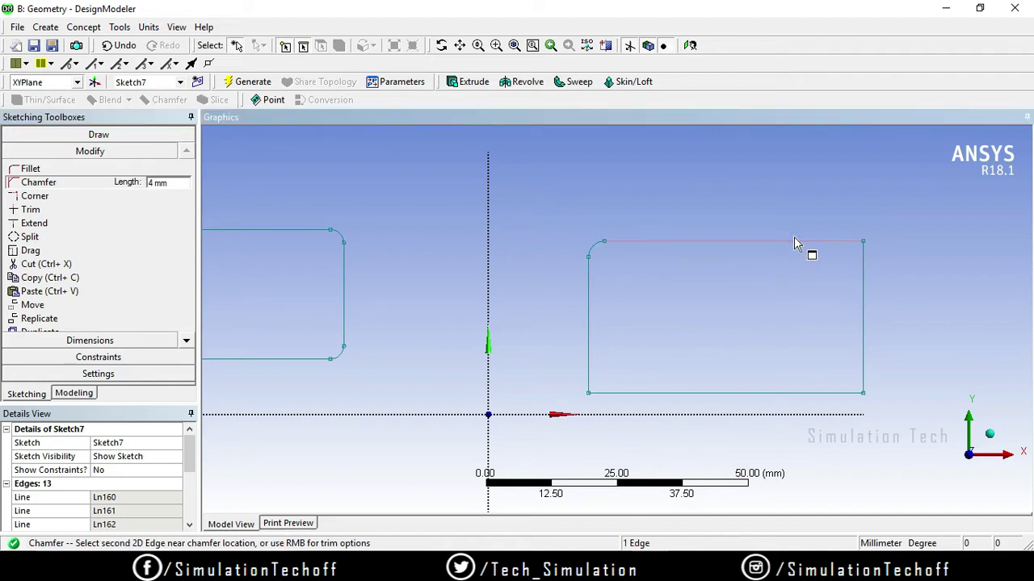
click(865, 278)
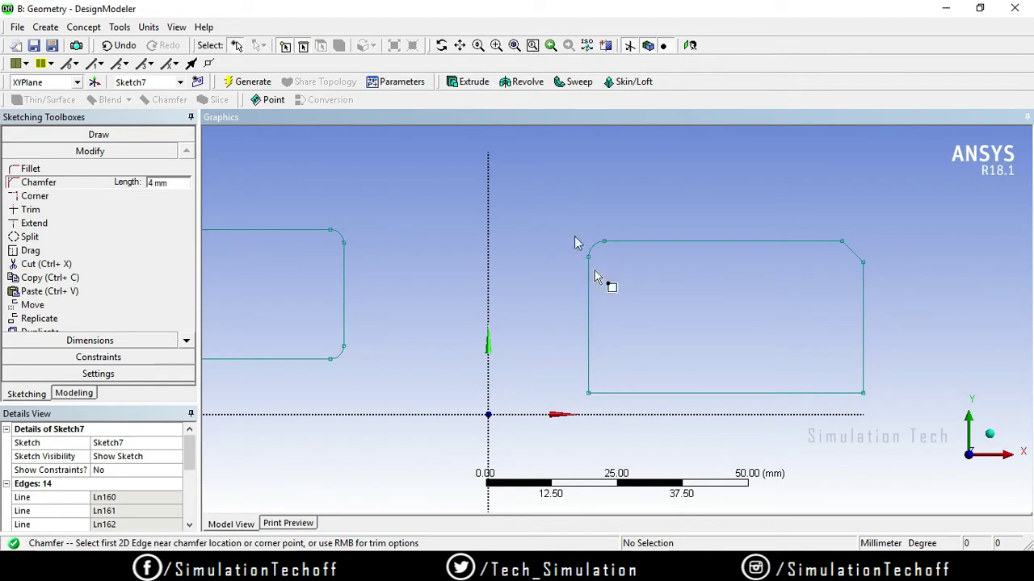
scroll(358, 323, up, 1)
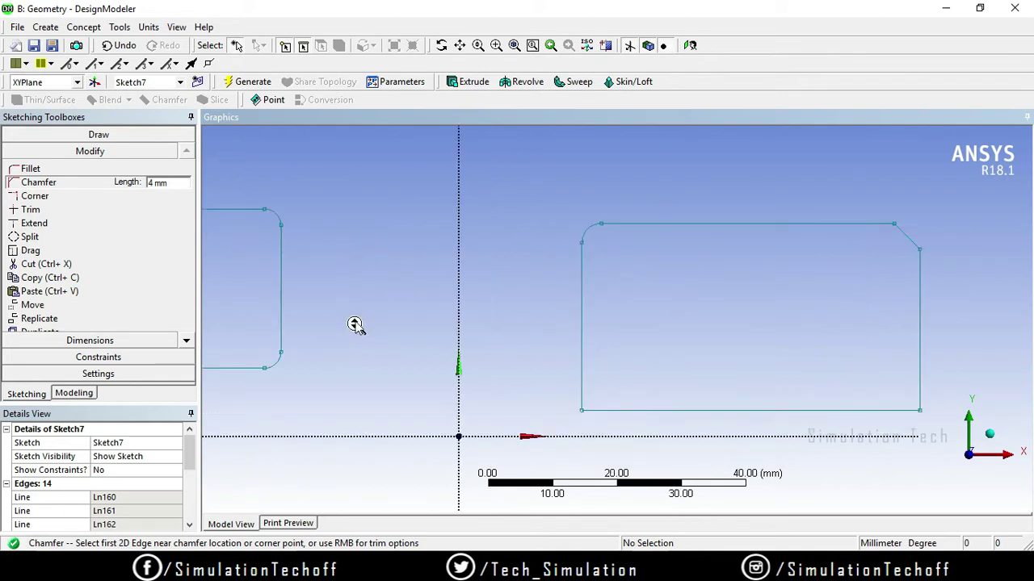
scroll(445, 339, down, 3)
scroll(458, 349, down, 2)
ctrl+middle_drag(459, 349, 595, 392)
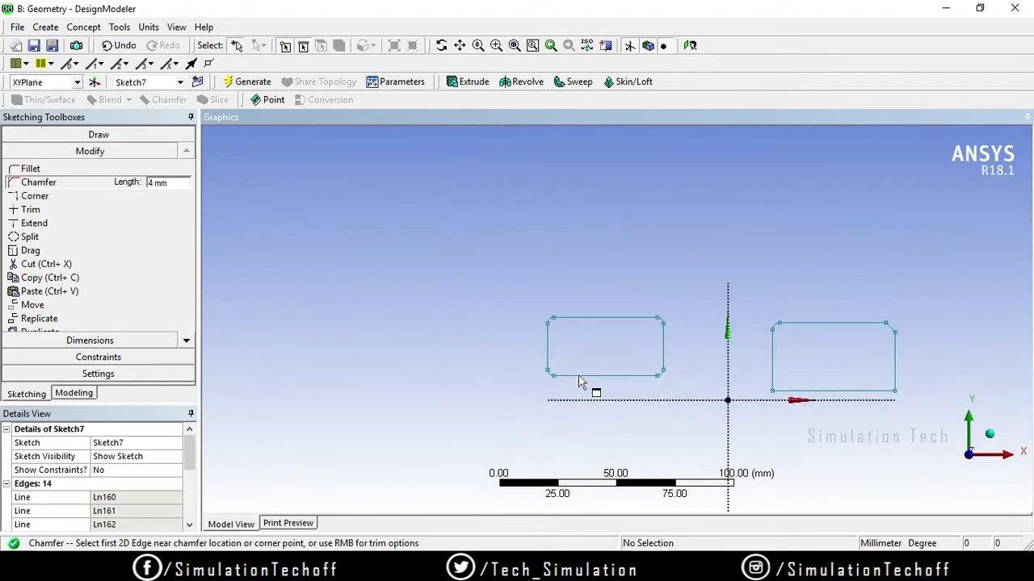
Draw a vertical line and a crossing horizontal line left of the rectangles
click(93, 134)
click(91, 156)
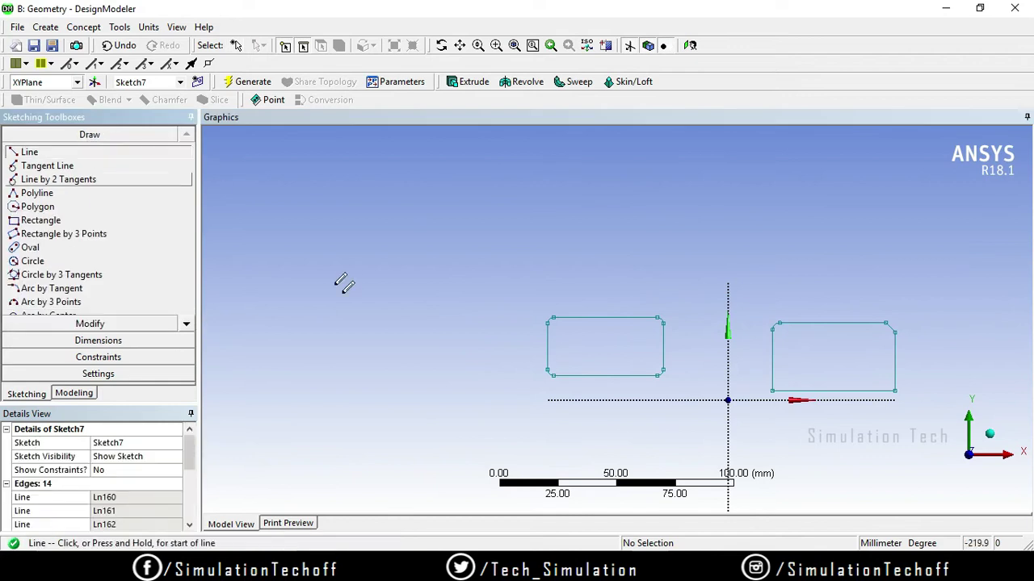
click(363, 230)
click(362, 387)
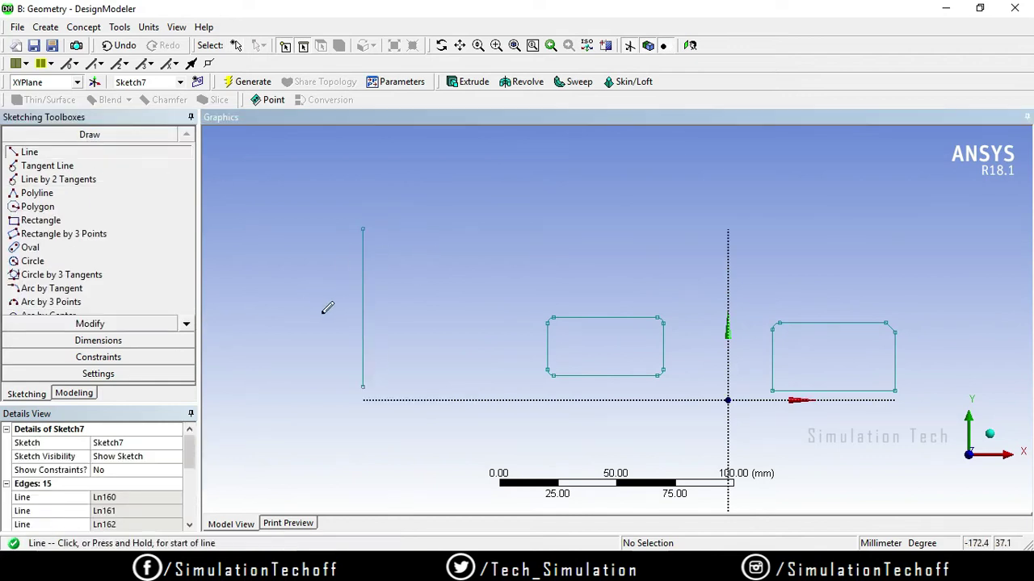
click(298, 320)
click(488, 320)
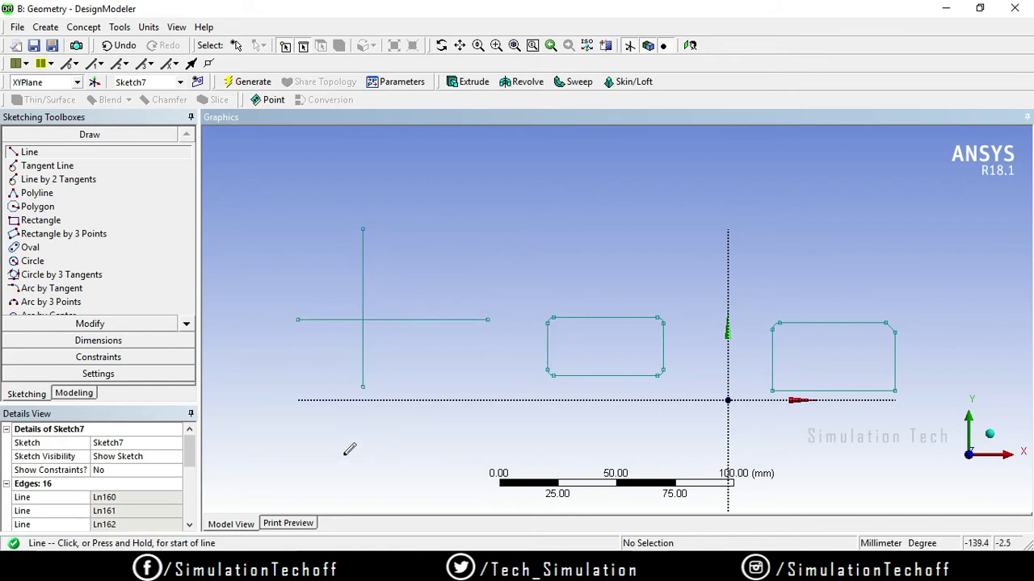
click(87, 324)
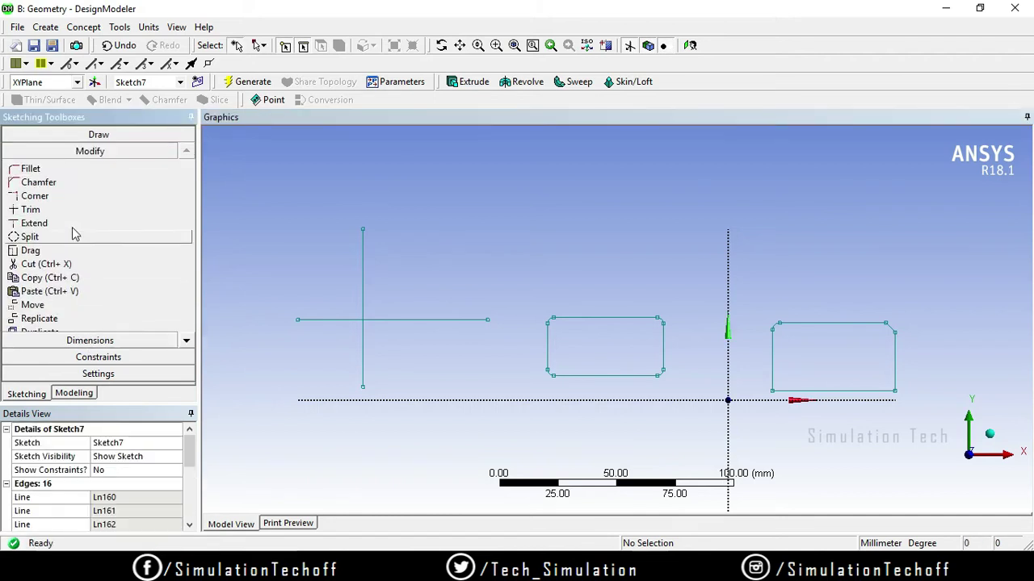
click(70, 201)
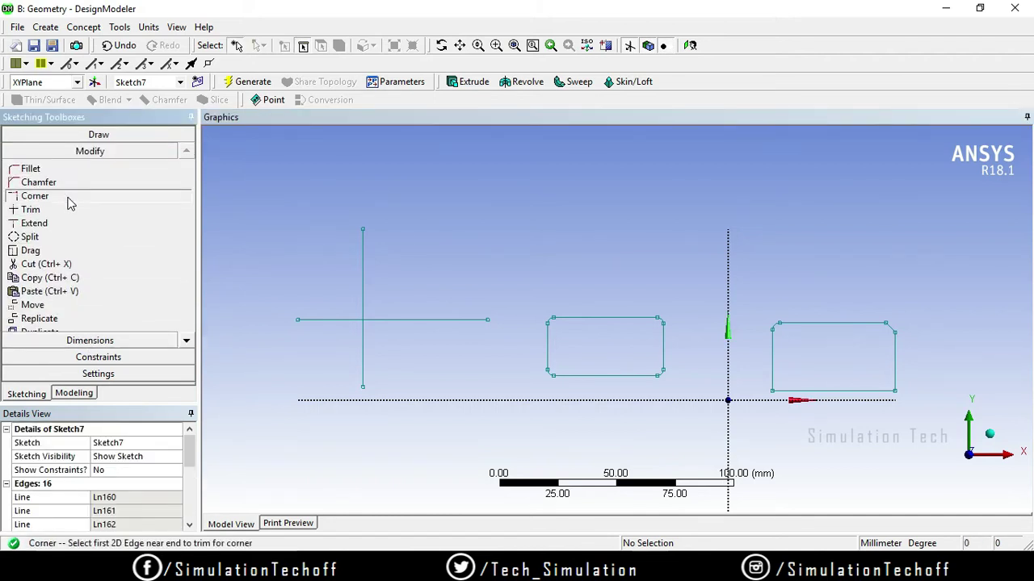
click(362, 289)
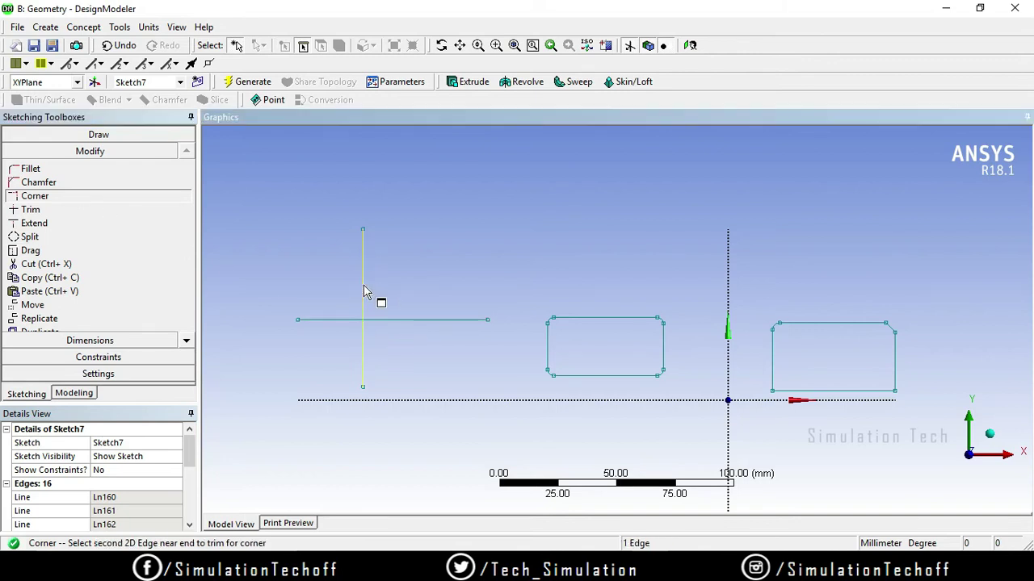
click(333, 321)
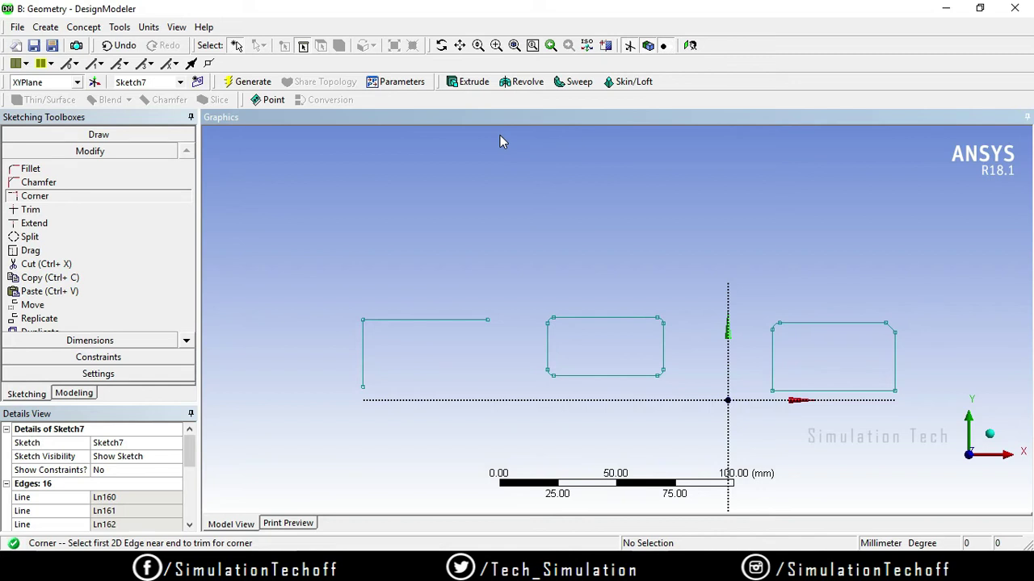
click(117, 46)
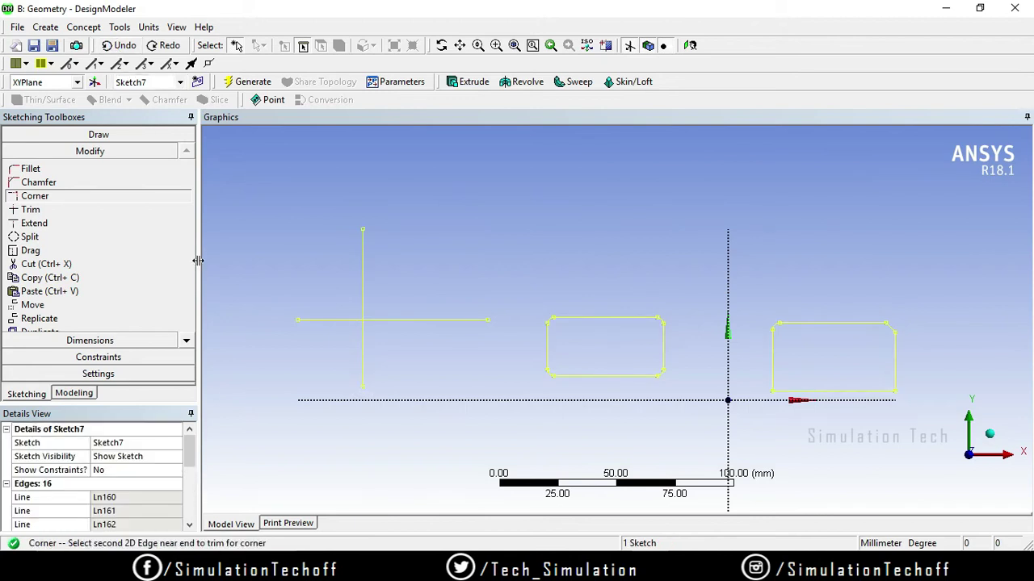
click(93, 199)
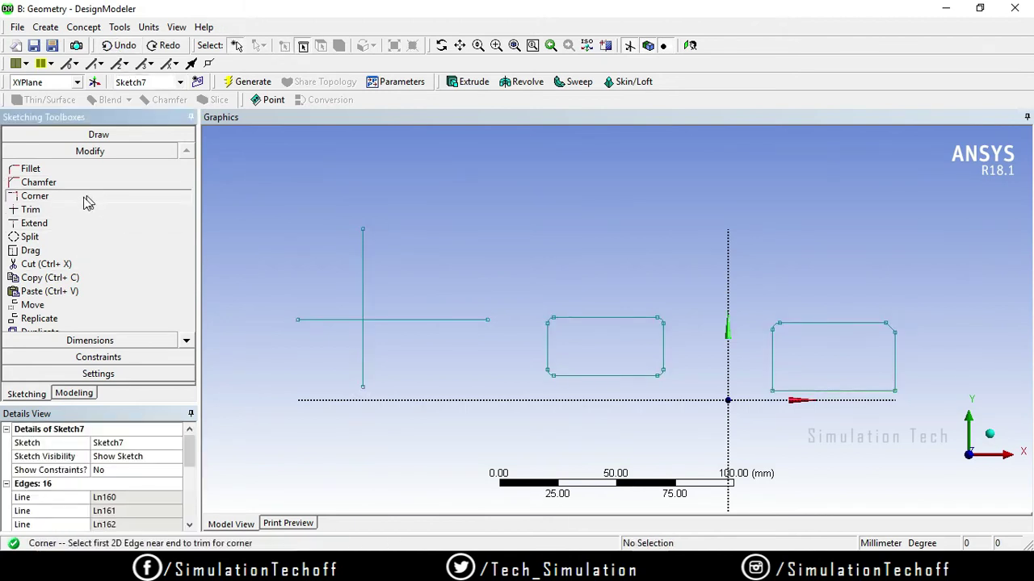
click(428, 322)
click(364, 358)
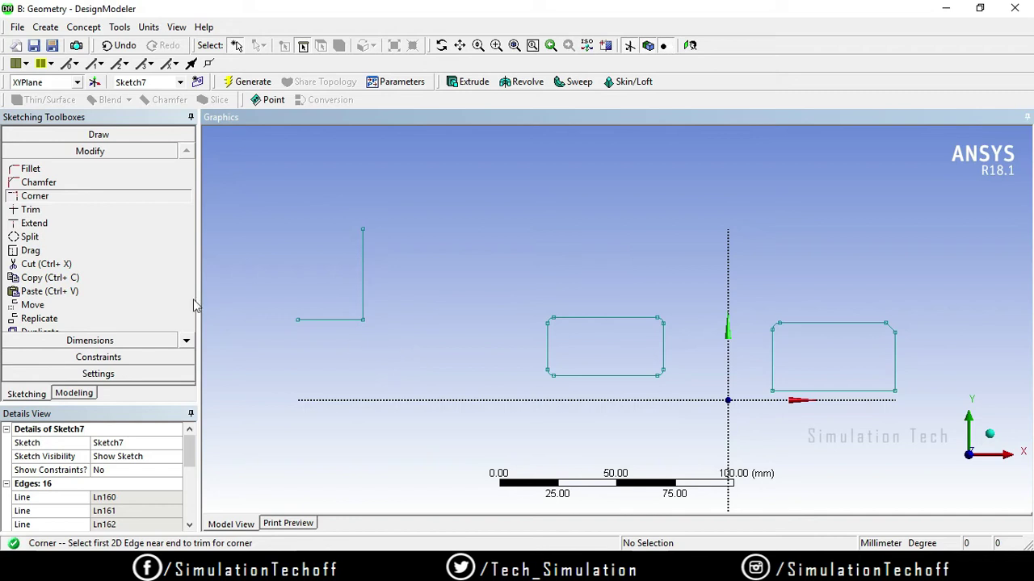
click(120, 46)
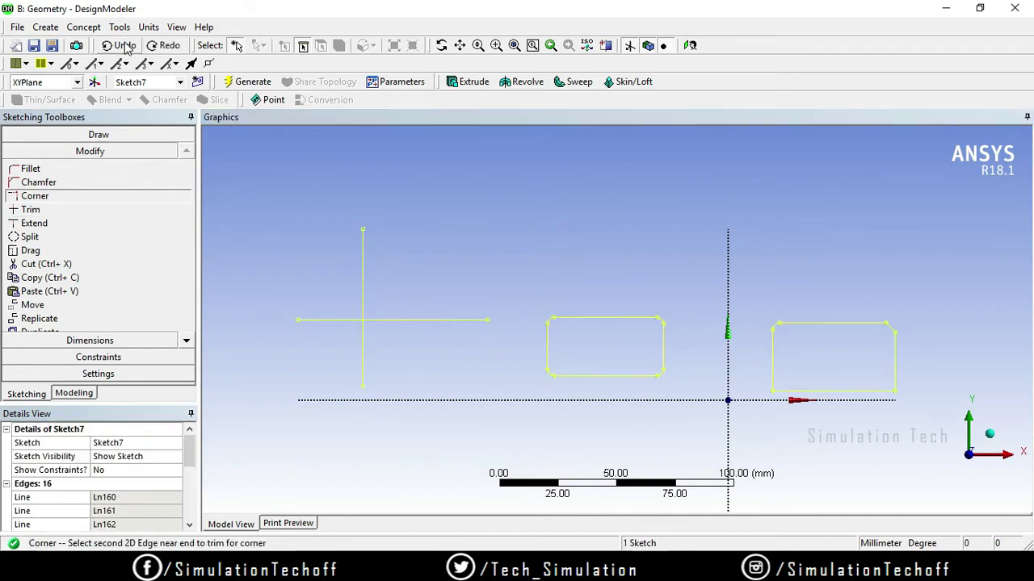
Trim away the horizontal line's right part and the vertical line's upper part, leaving a corner
click(119, 212)
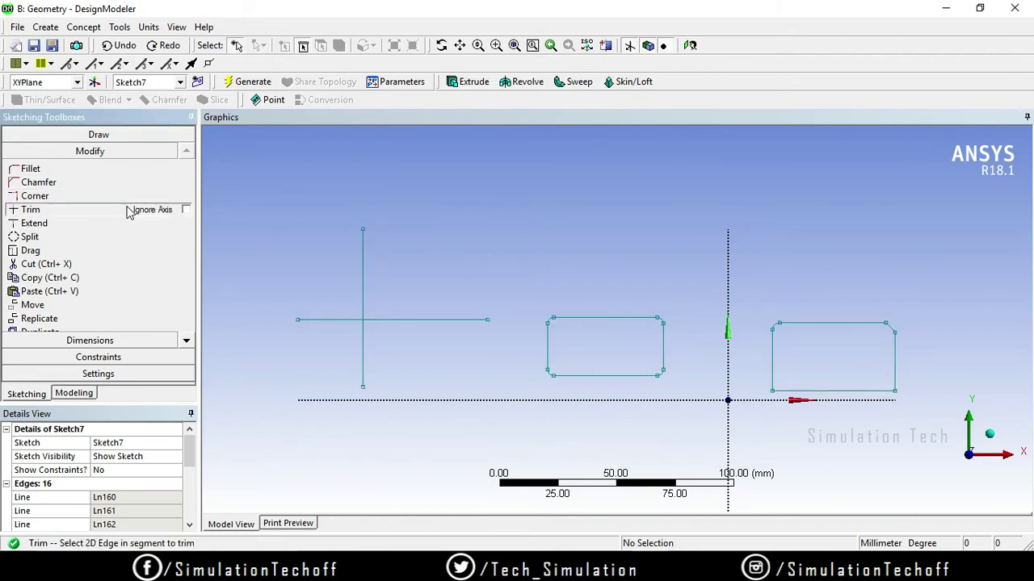
click(431, 319)
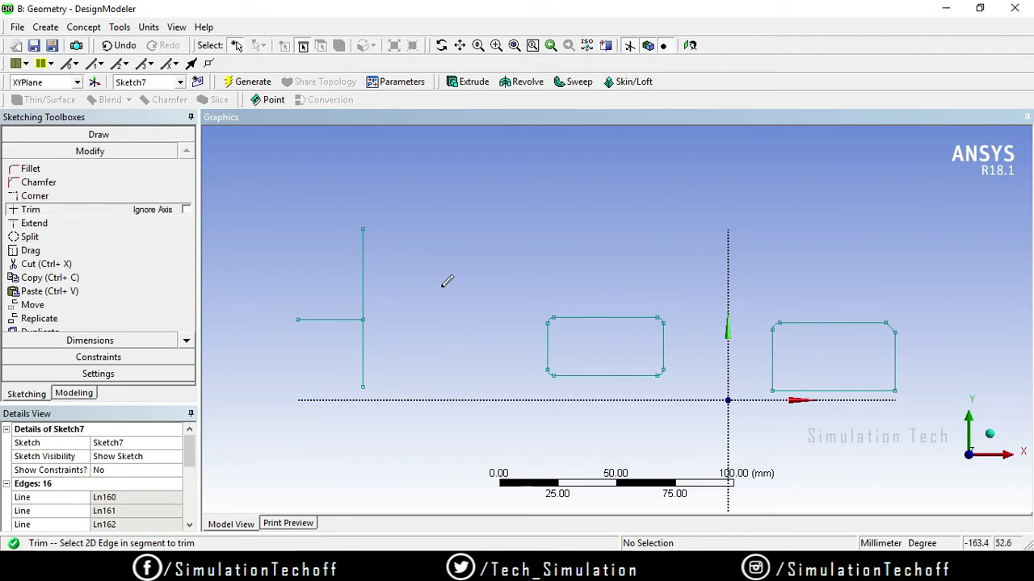
click(363, 273)
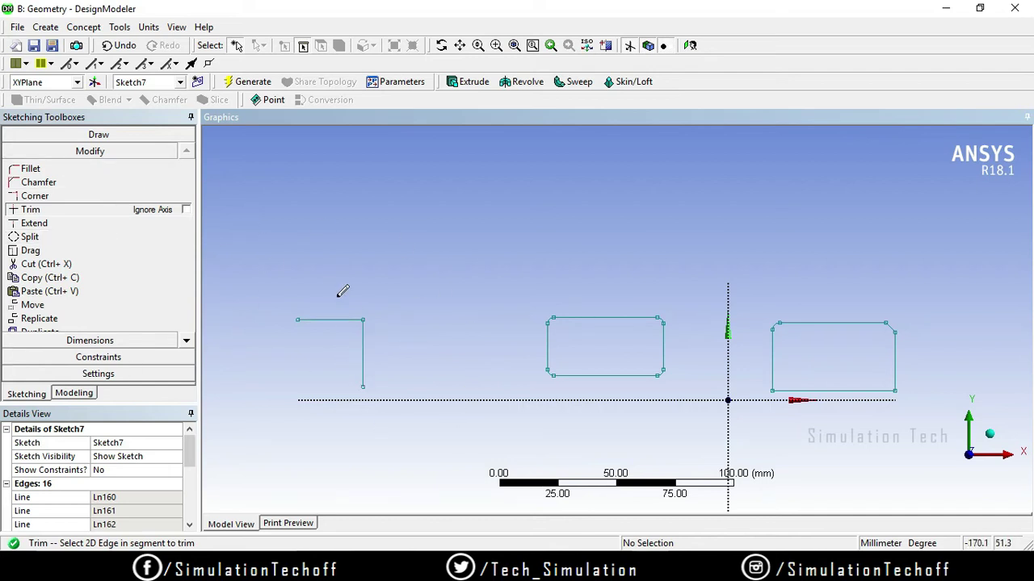
click(82, 134)
click(65, 152)
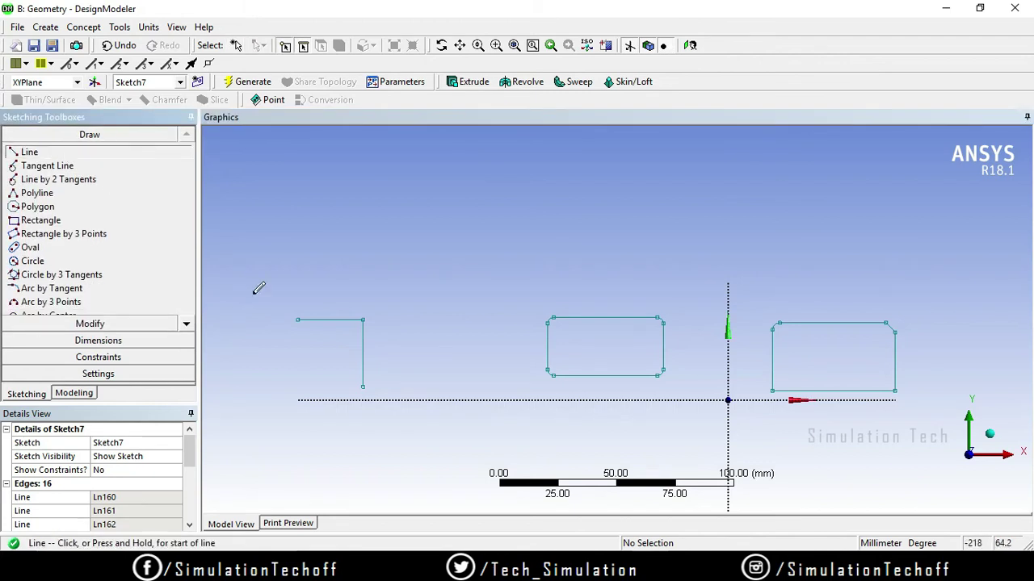
Draw a diagonal line across the left corner shape
click(296, 296)
click(406, 374)
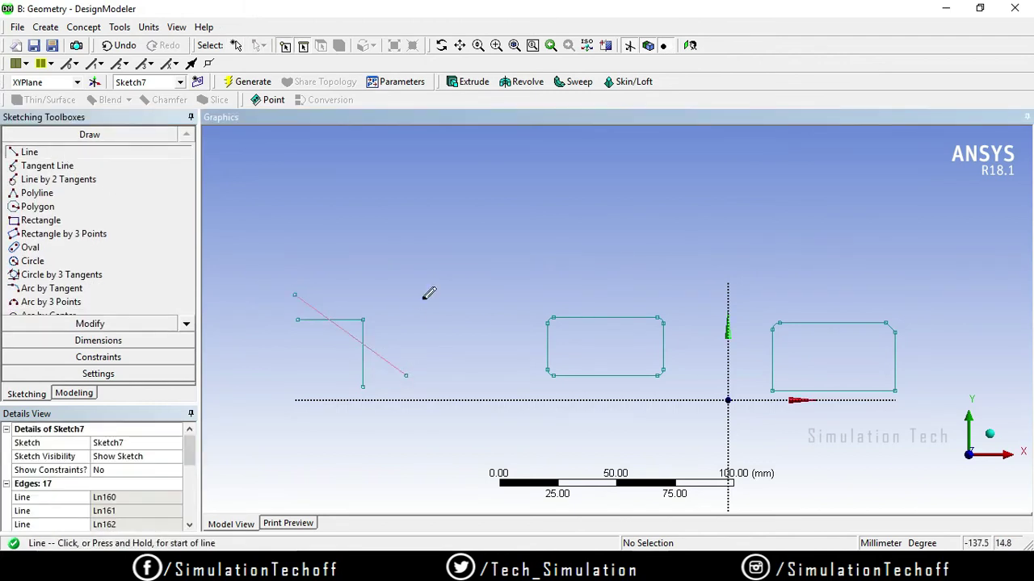
click(103, 325)
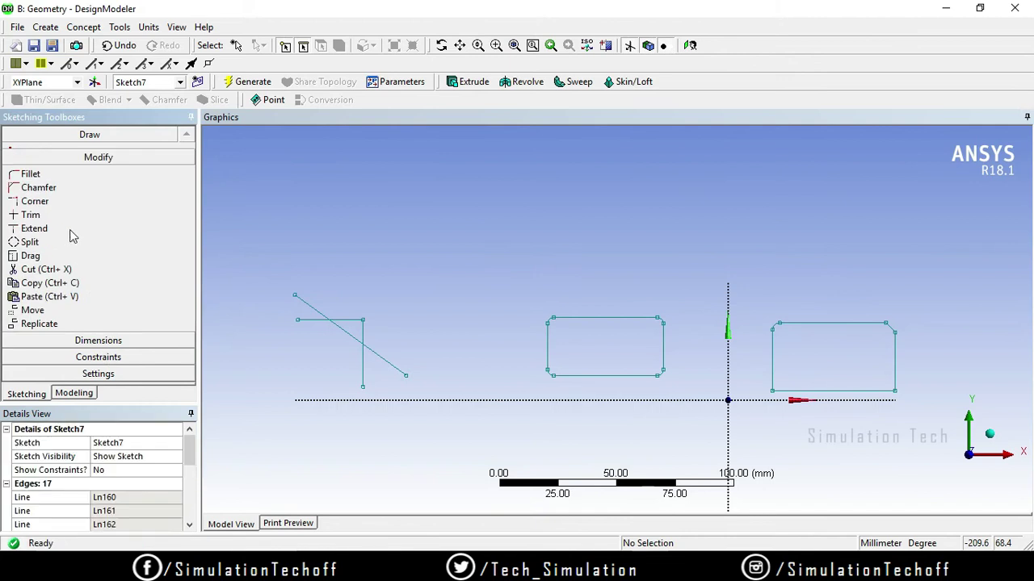
click(95, 210)
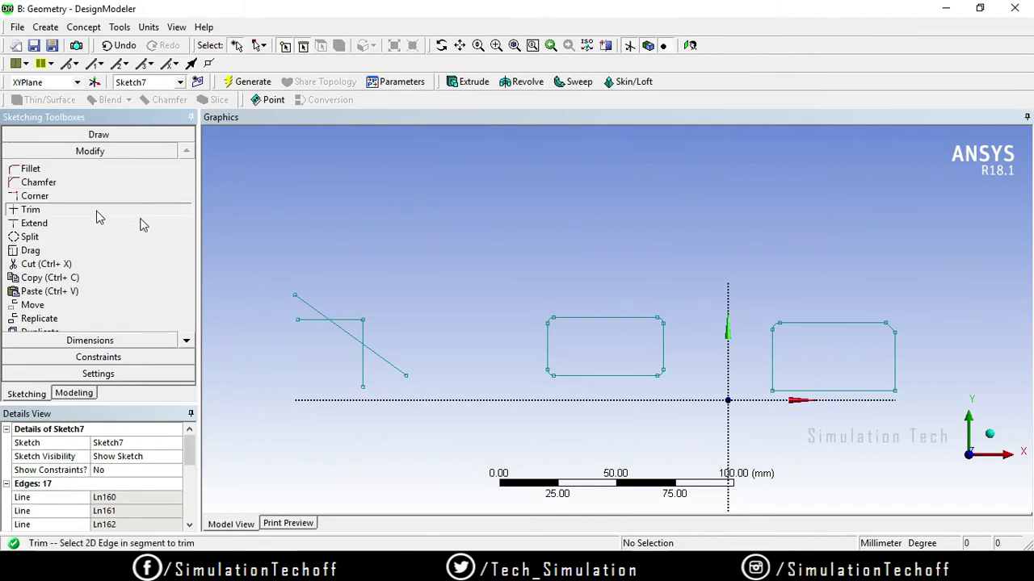
Trim the corner and diagonal overhangs, plus the middle rectangle's top and right edges
click(360, 319)
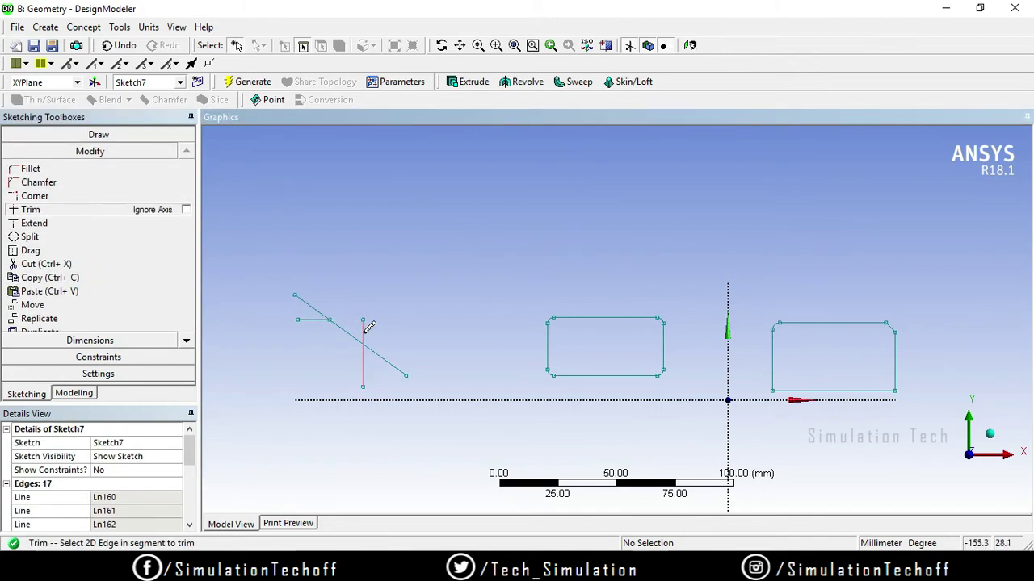
click(365, 327)
click(397, 361)
click(321, 306)
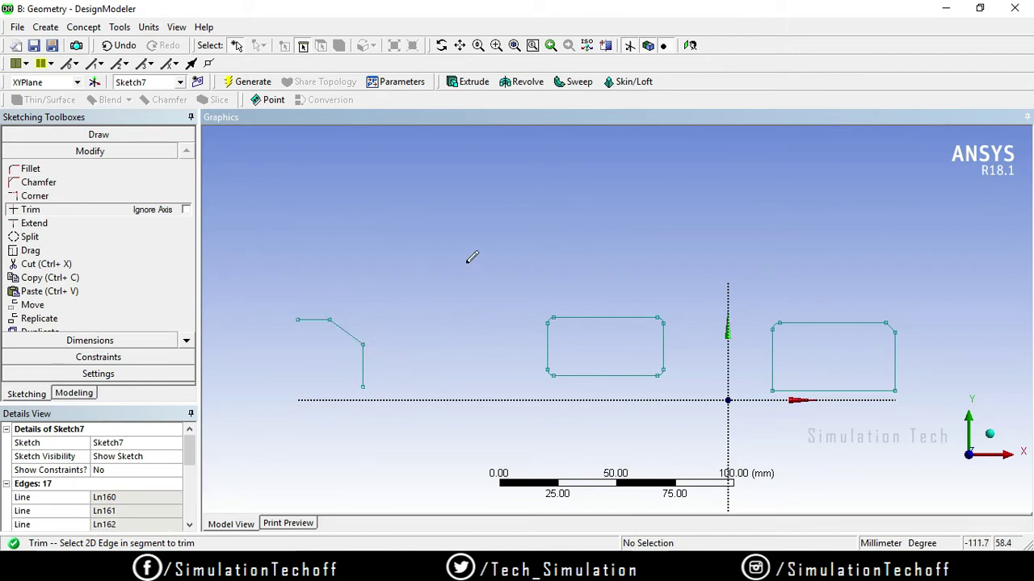
click(597, 315)
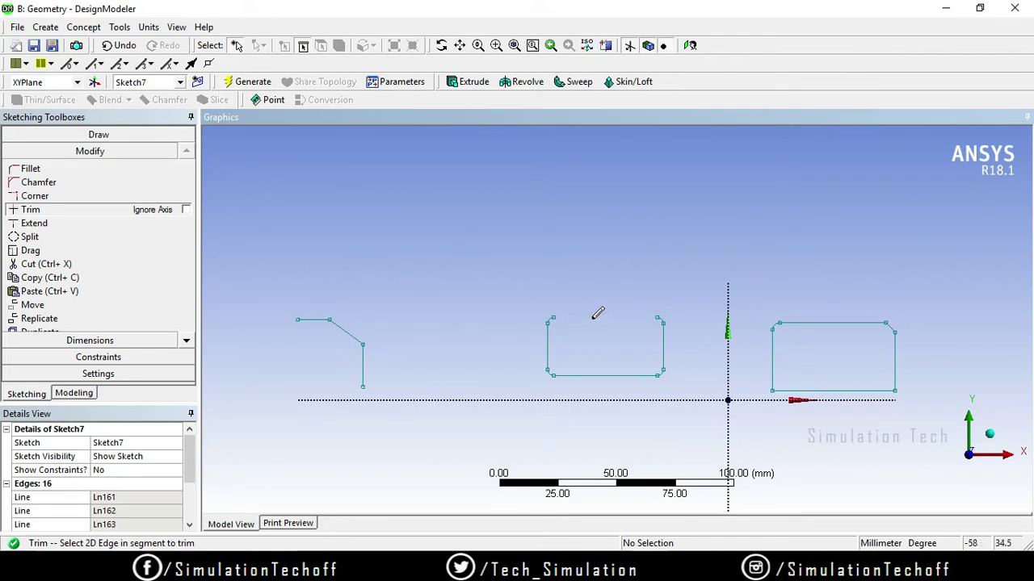
click(664, 345)
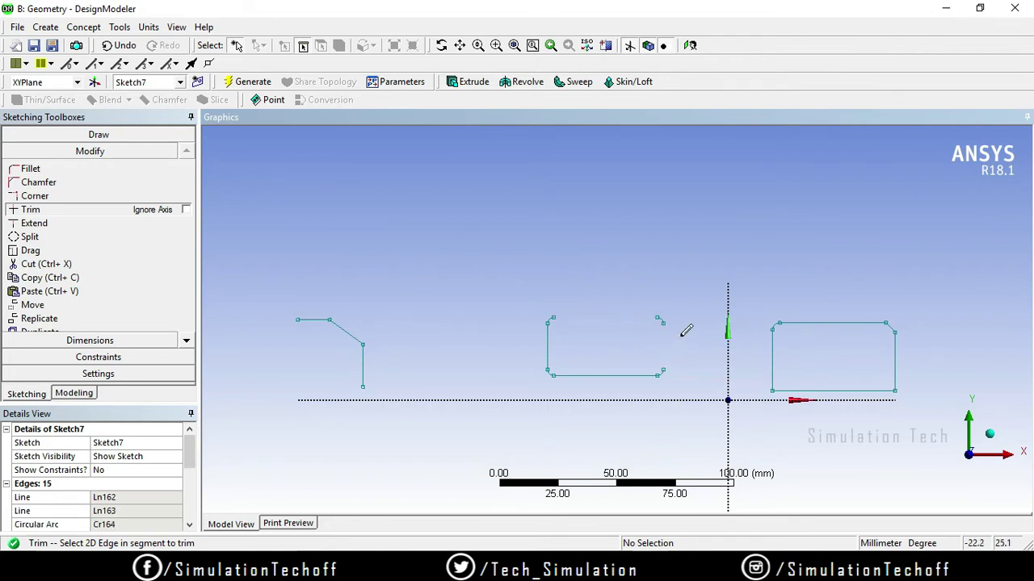
Zoom and pan to inspect the beveled corner shape and the open rectangle in Sketch7
scroll(597, 312, up, 1)
scroll(572, 344, up, 1)
scroll(485, 349, up, 2)
scroll(420, 368, down, 2)
scroll(380, 376, down, 2)
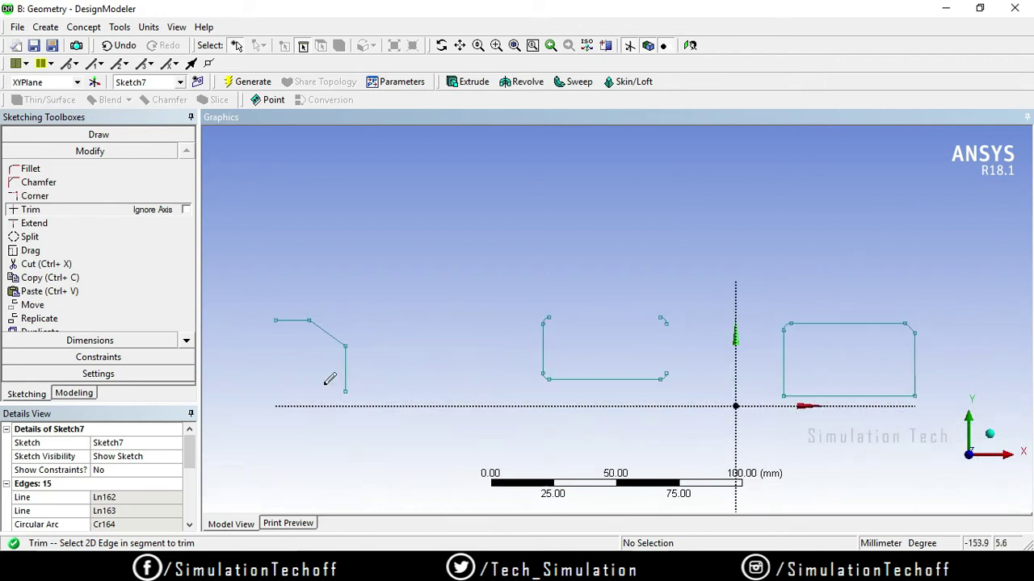
ctrl+middle_drag(397, 306, 462, 295)
scroll(464, 283, up, 1)
ctrl+middle_drag(385, 227, 472, 326)
scroll(503, 337, up, 1)
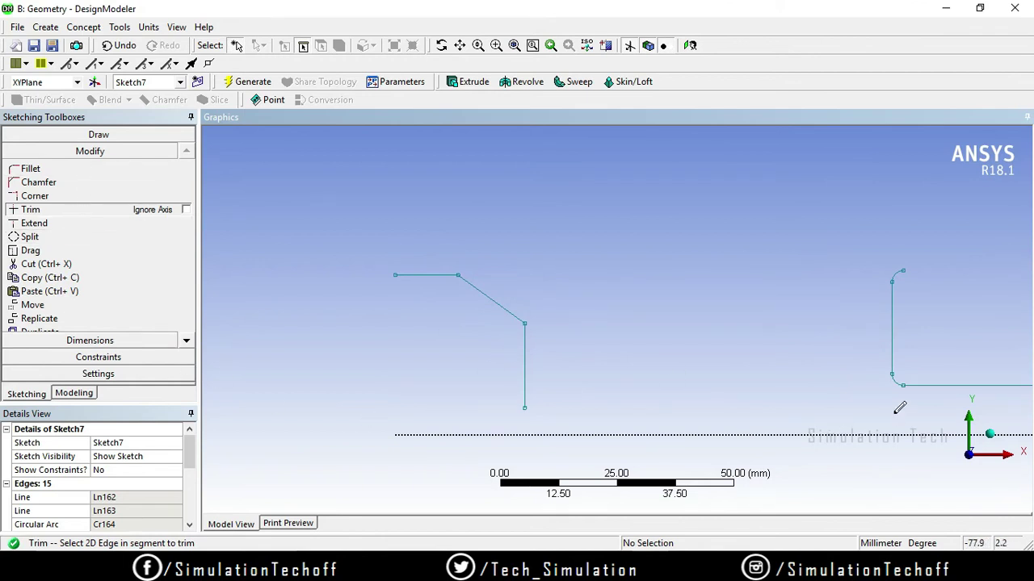
scroll(900, 407, down, 2)
scroll(837, 323, down, 2)
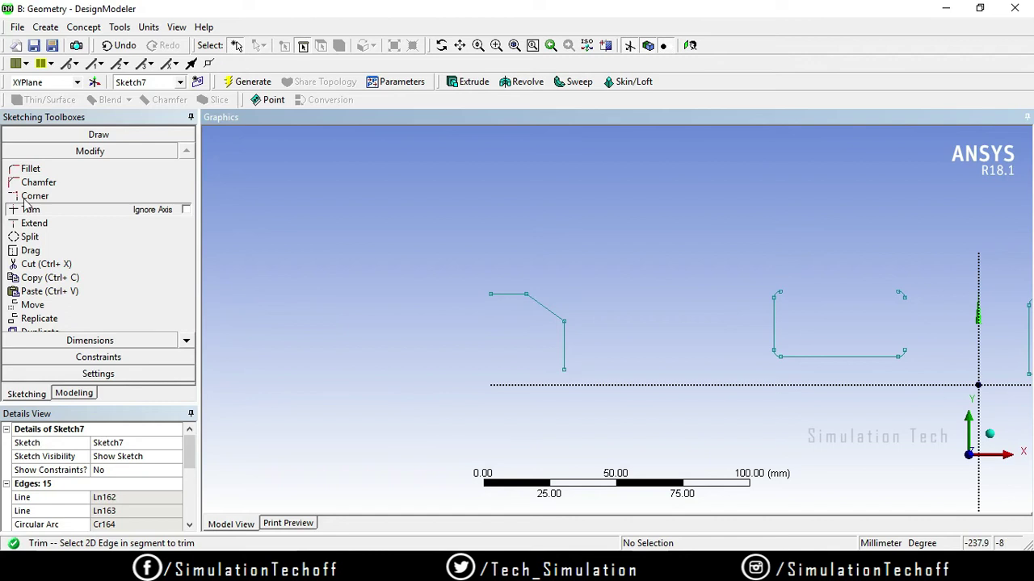
click(114, 134)
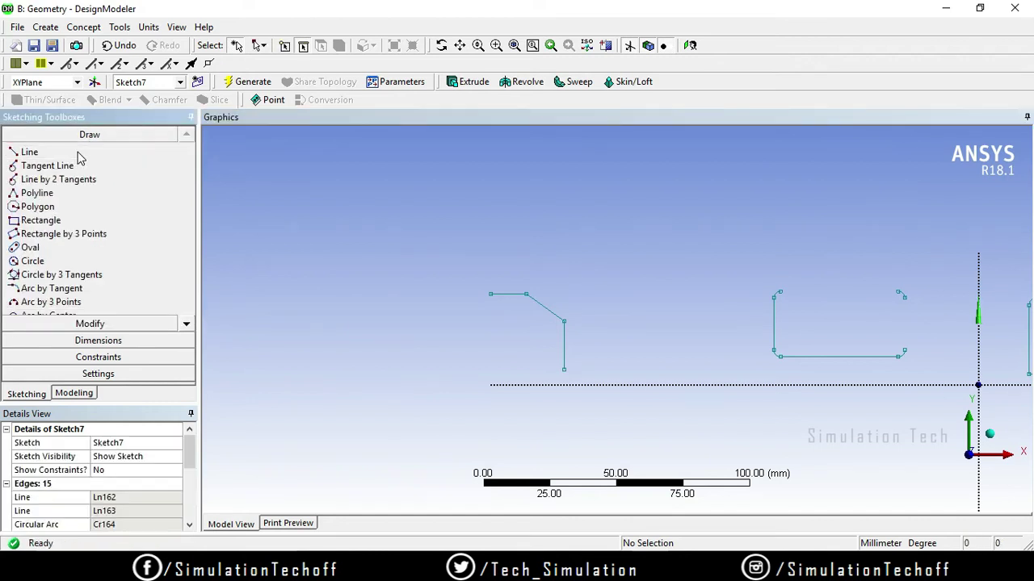
Draw a vertical line beside the left shape, reaching below the X axis
click(79, 154)
click(606, 228)
click(606, 414)
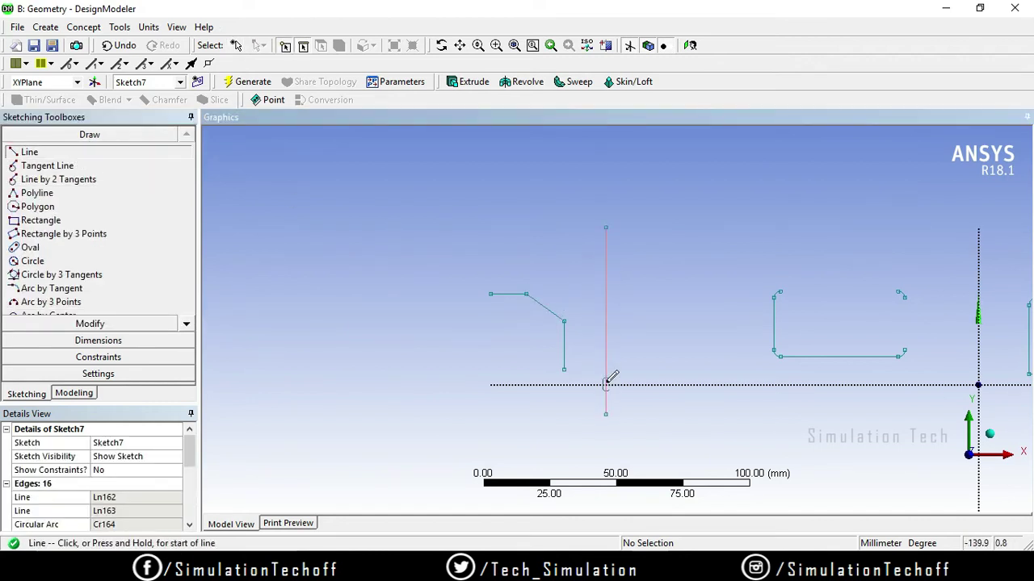
Extend the left shape's top edge to the vertical line and dismiss the no-valid-extension warning
click(93, 324)
click(71, 226)
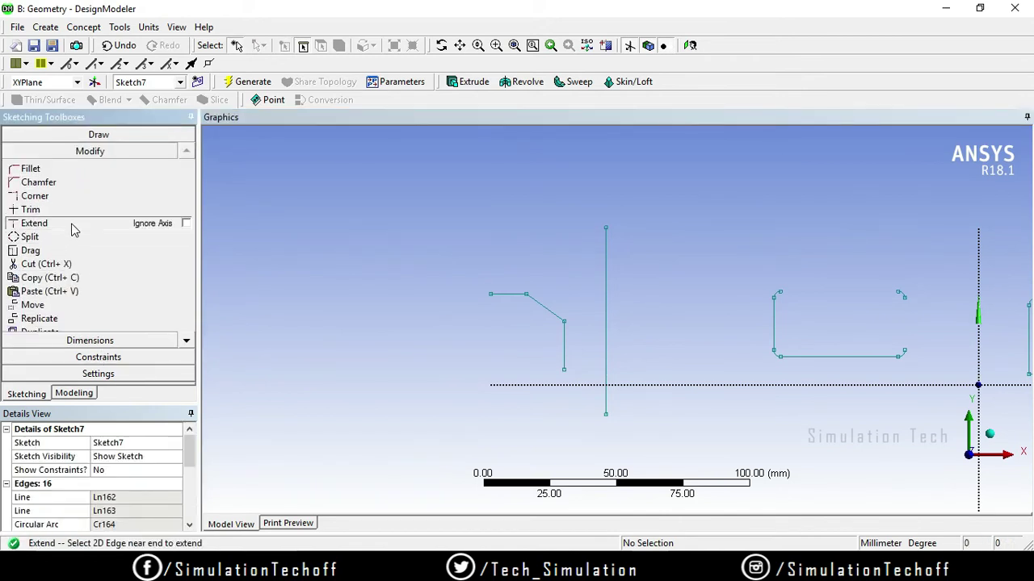
click(507, 294)
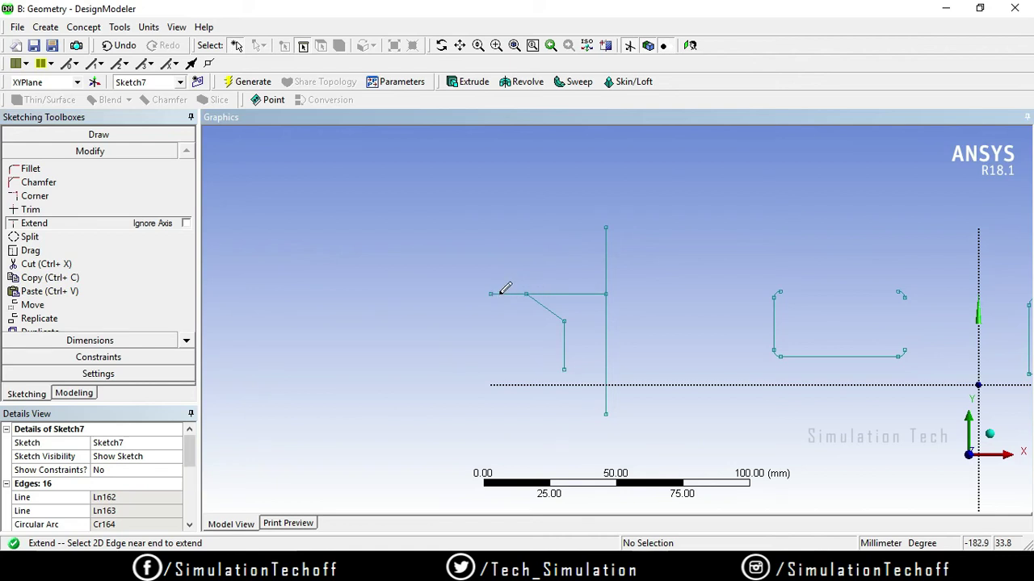
click(606, 247)
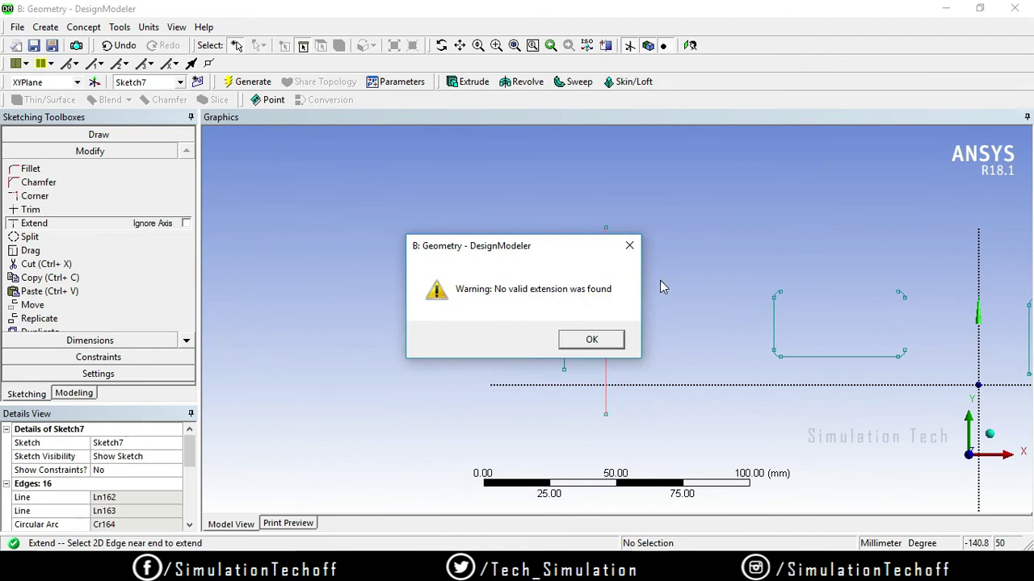
click(598, 340)
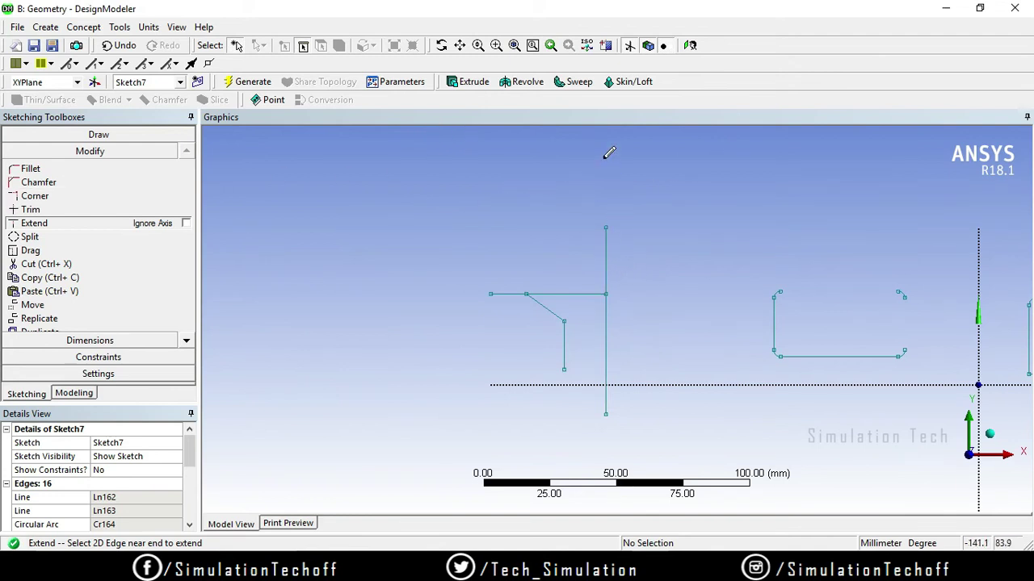
Draw a long horizontal line across the top of the sketch
click(119, 139)
click(30, 152)
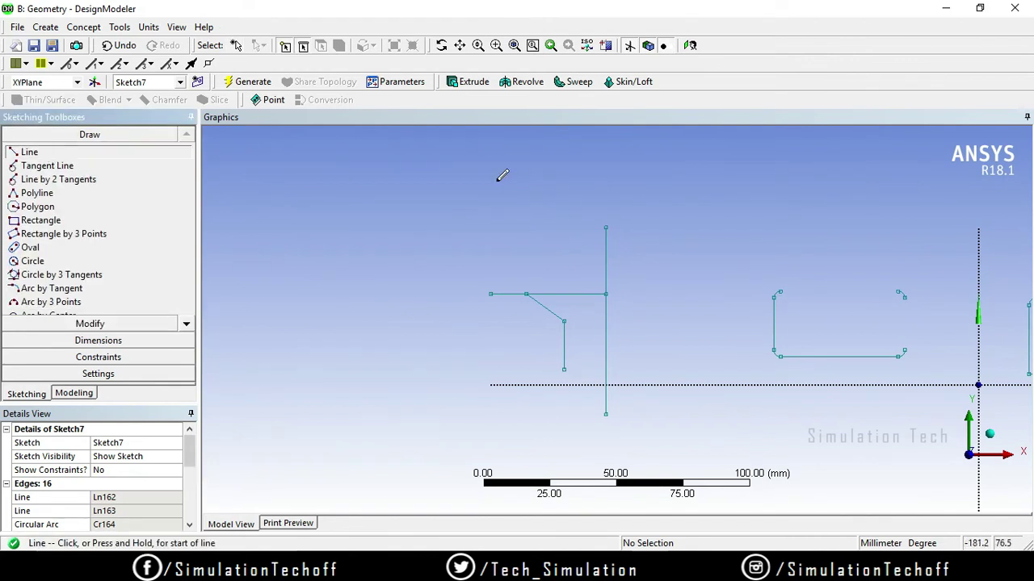
click(495, 181)
click(779, 181)
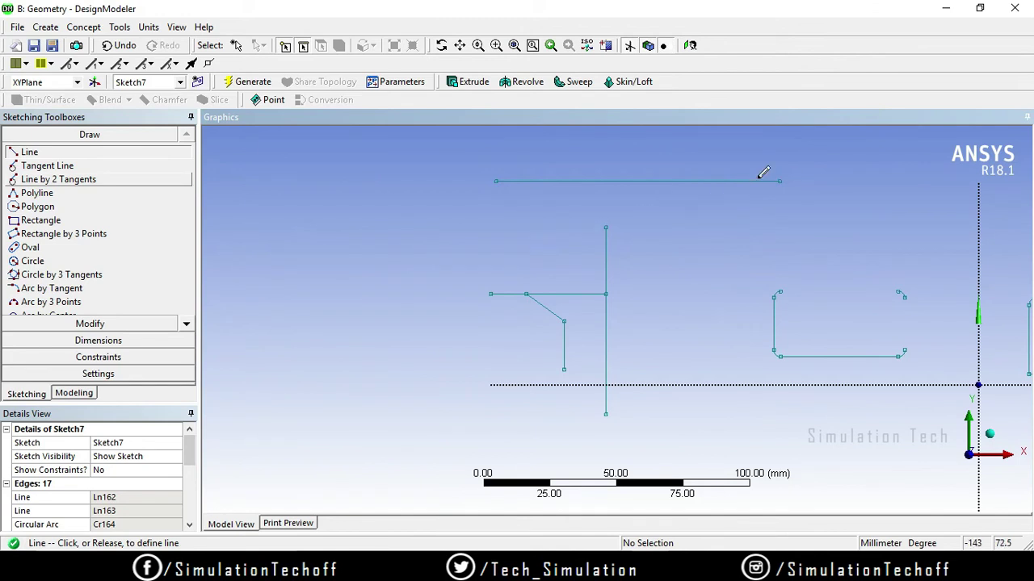
Extend the tall vertical line up to the top line and the left shape's short vertical edge
click(93, 325)
click(81, 224)
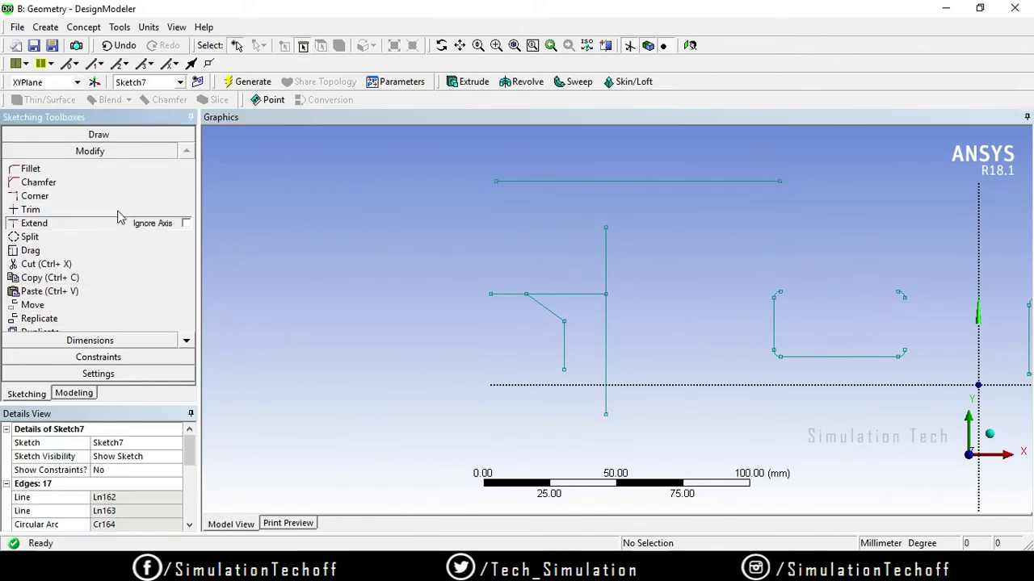
click(607, 252)
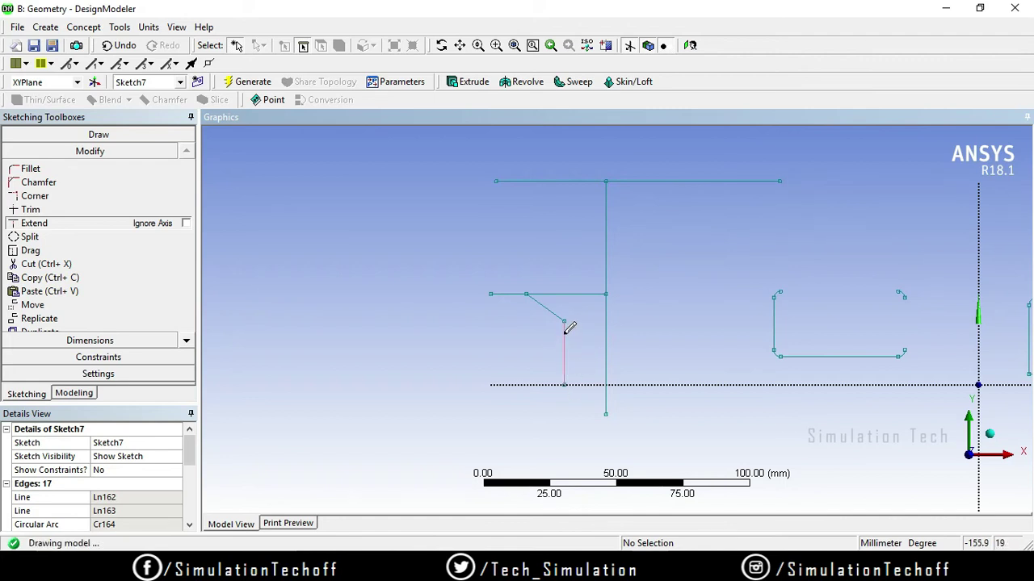
click(566, 313)
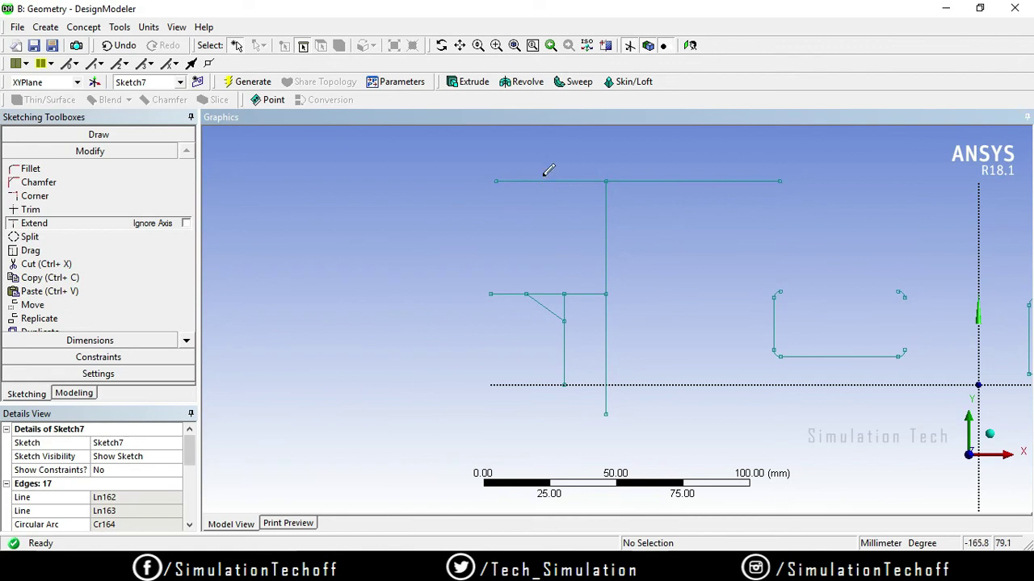
Split the top line at four points and the middle shape's bottom edge once
click(40, 239)
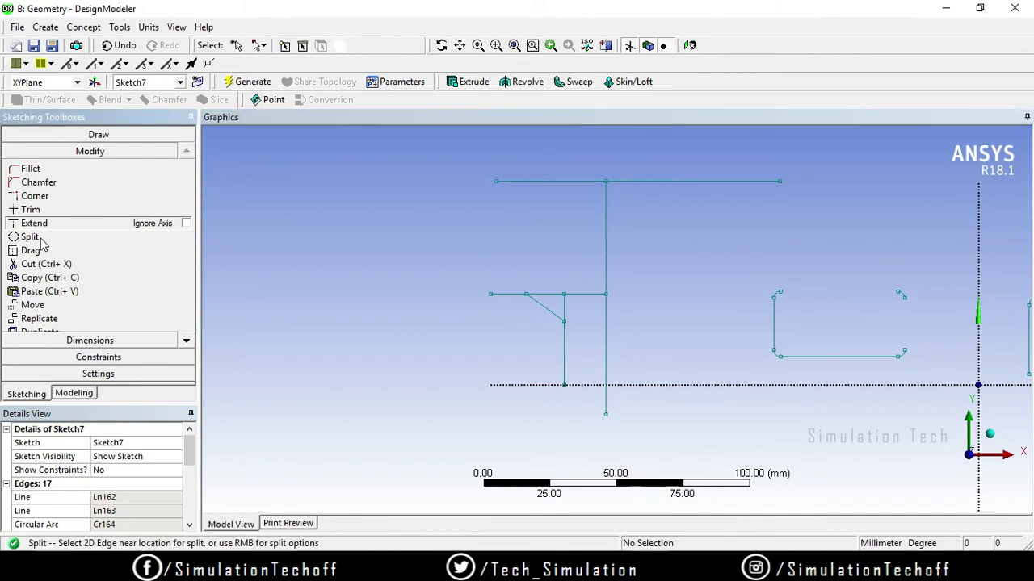
click(529, 180)
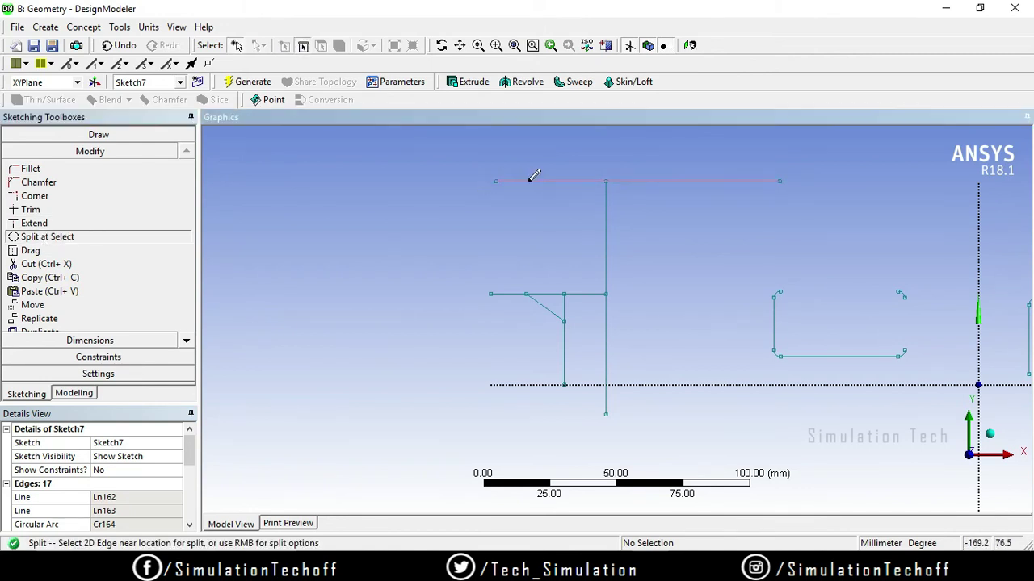
click(579, 181)
click(656, 180)
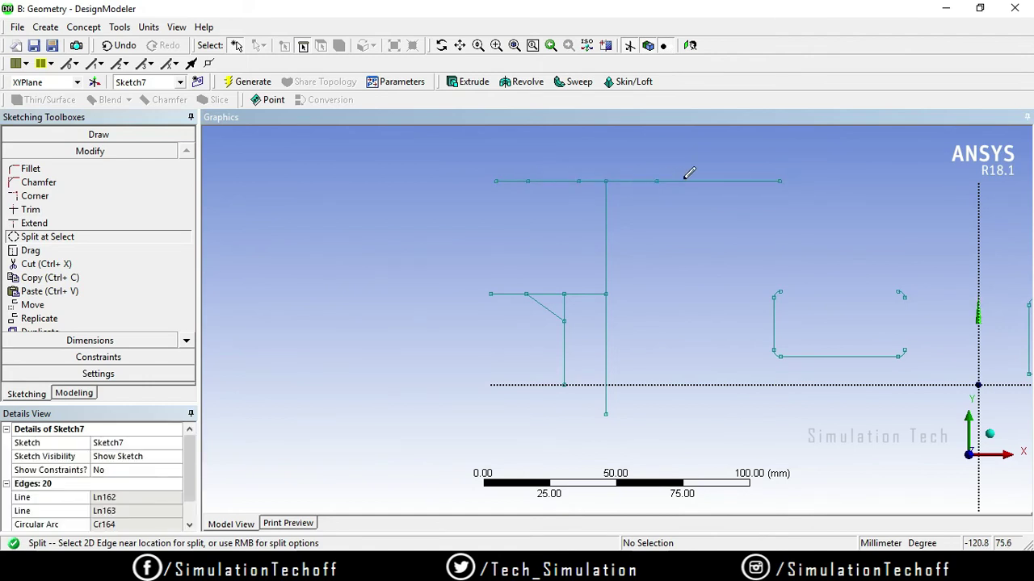
click(739, 180)
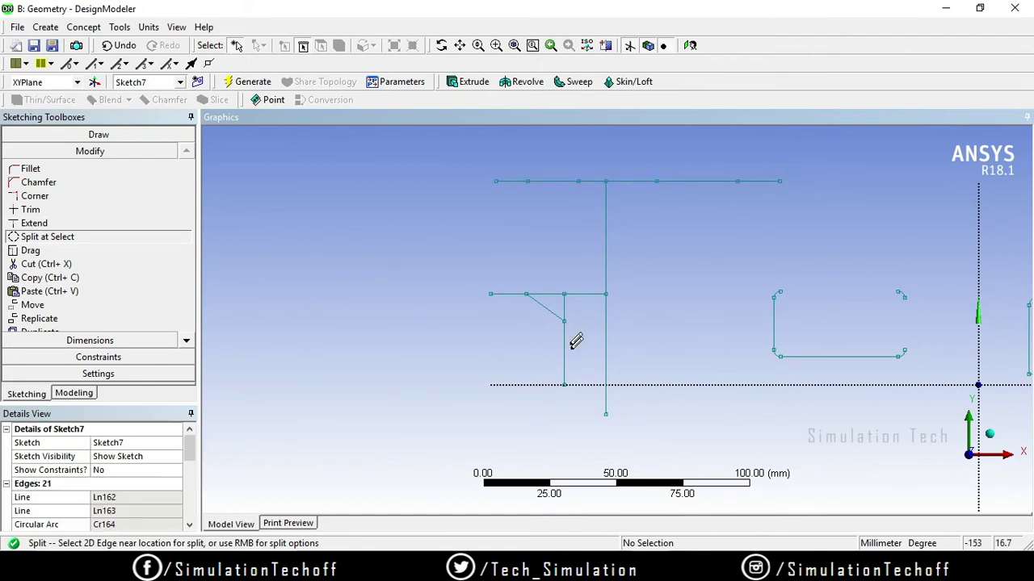
click(838, 355)
key(Escape)
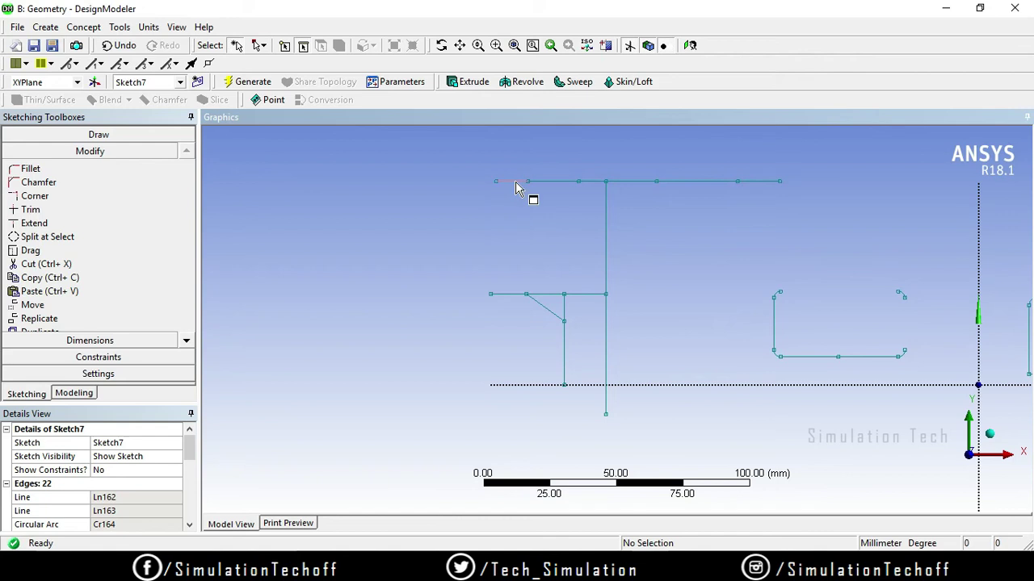
Delete the unwanted top-line pieces and the right part of the middle shape's bottom edge
click(513, 182)
ctrl+click(618, 183)
ctrl+click(715, 183)
ctrl+click(727, 182)
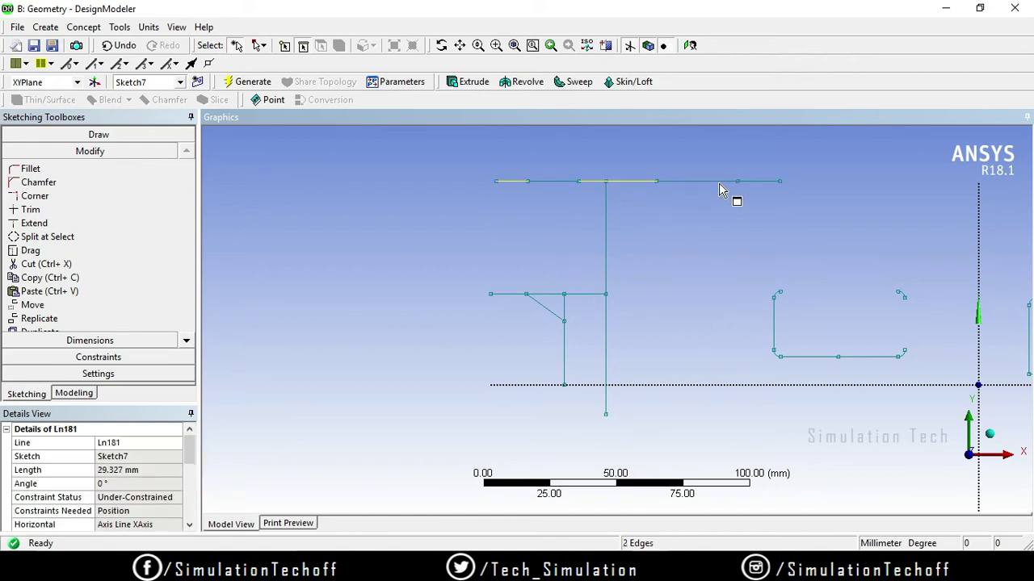
ctrl+click(759, 181)
key(Delete)
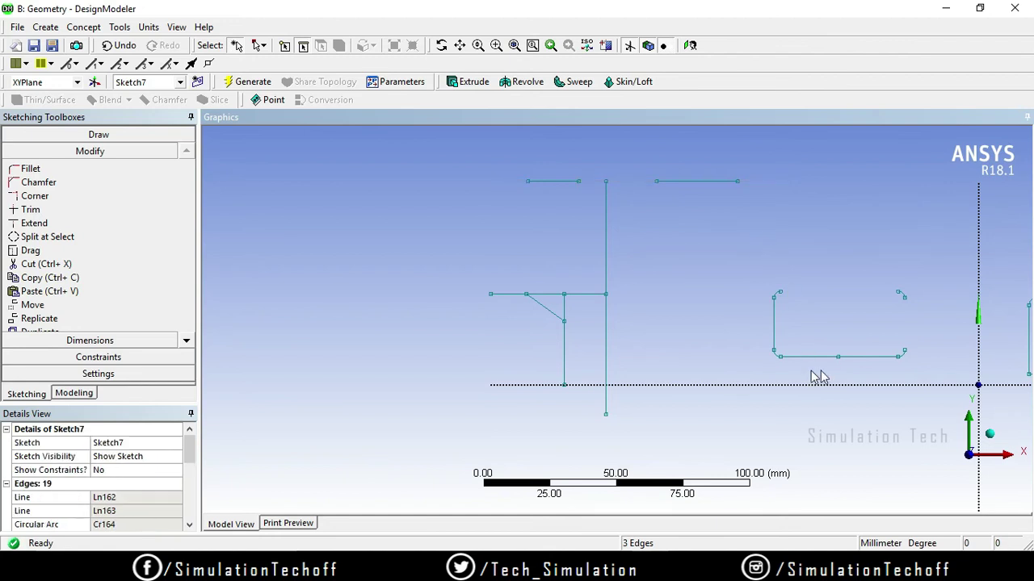
click(863, 356)
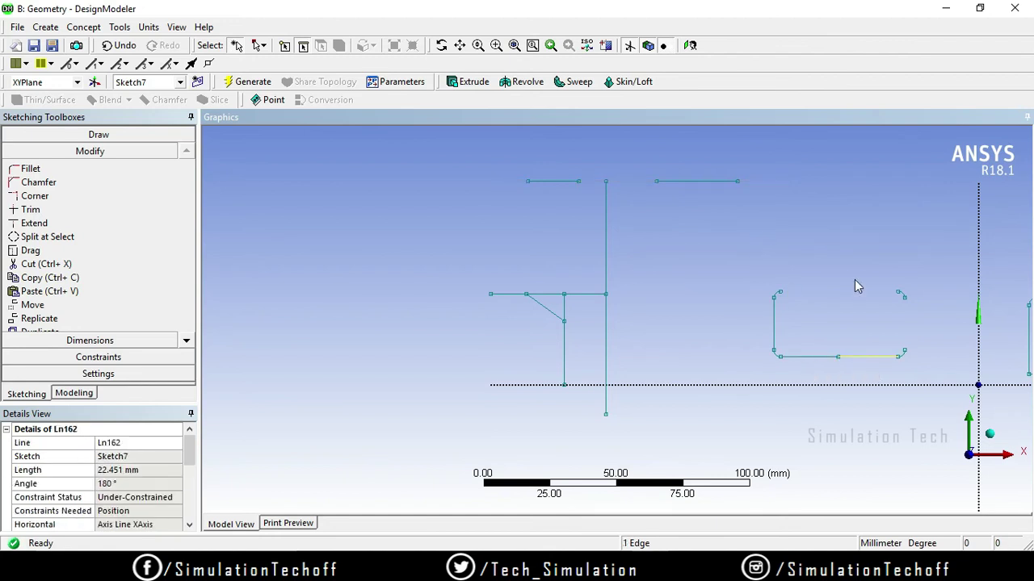
key(Delete)
click(85, 134)
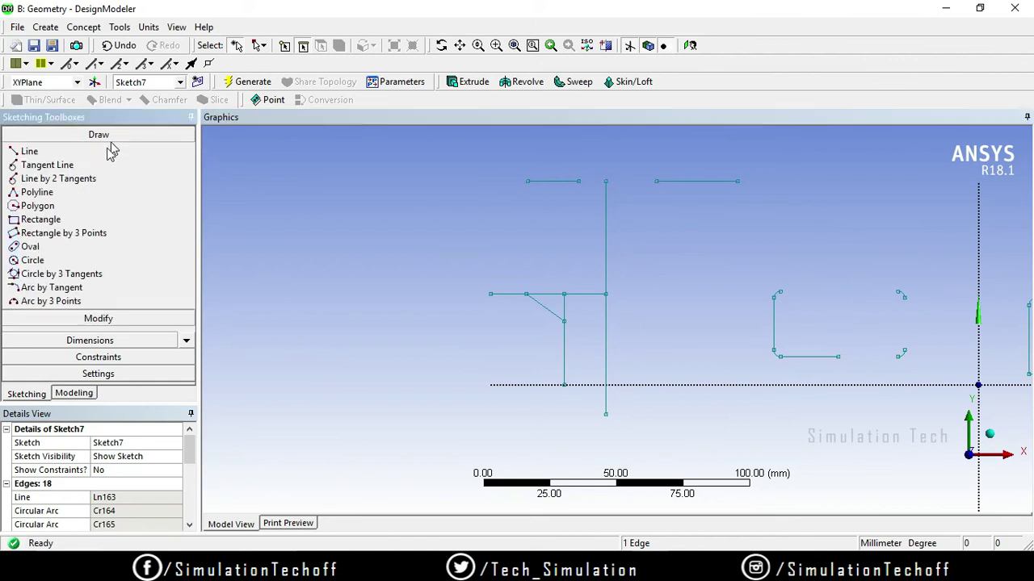
Draw a circle to the left of the existing sketch
click(75, 262)
click(337, 241)
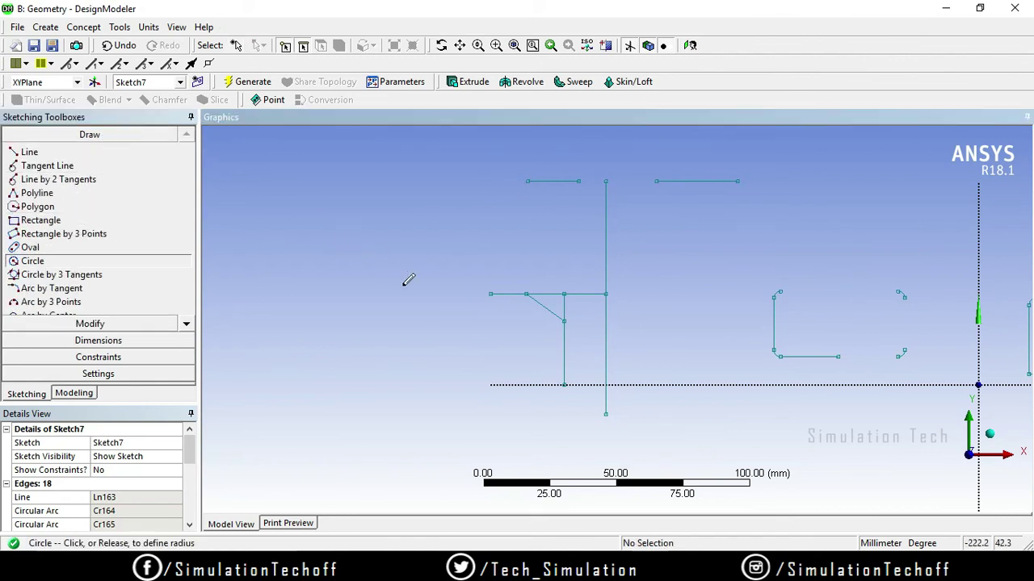
click(408, 279)
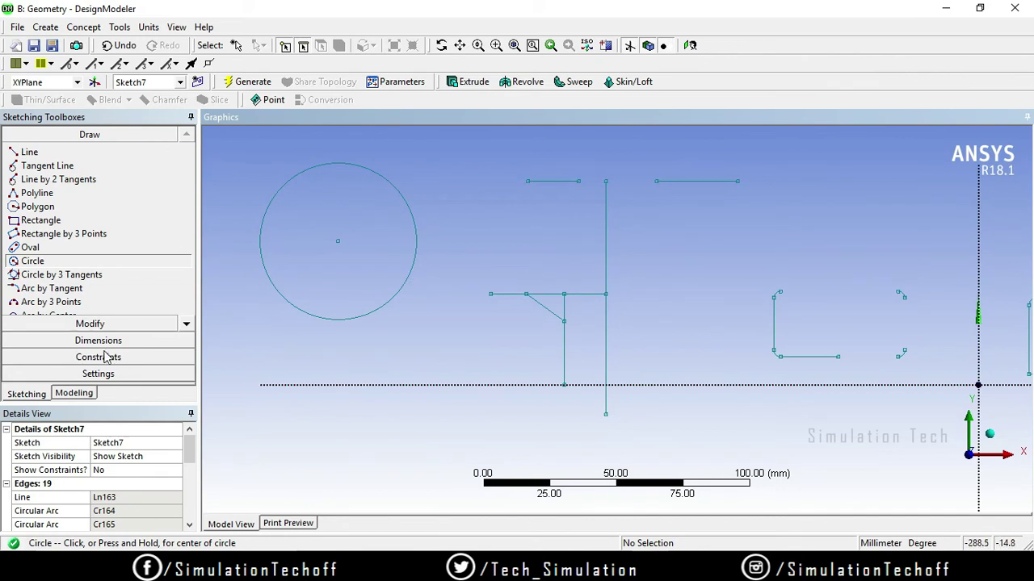
Split the circle at top, bottom, right and left, then delete its lower-right arc
click(101, 323)
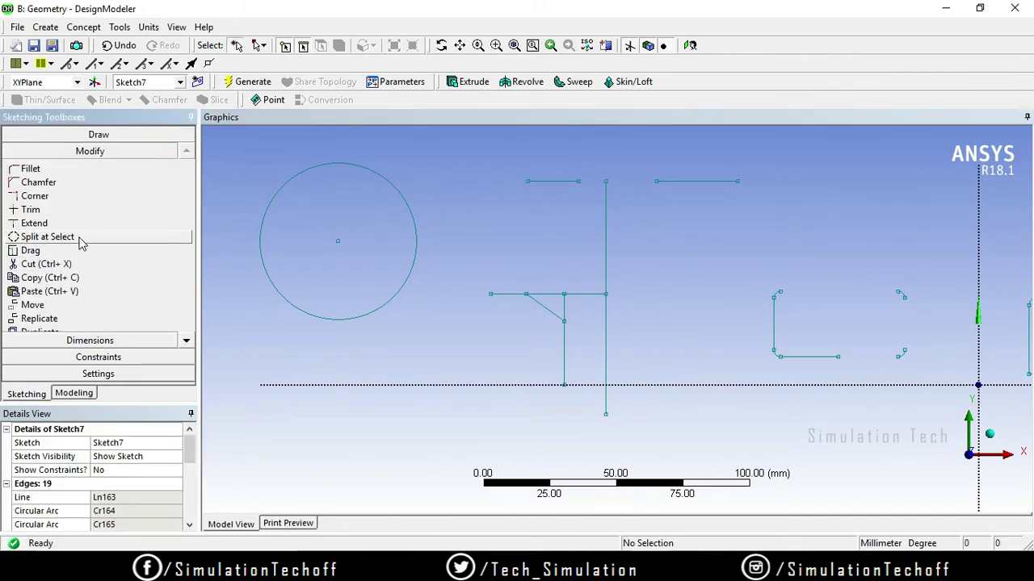
click(81, 240)
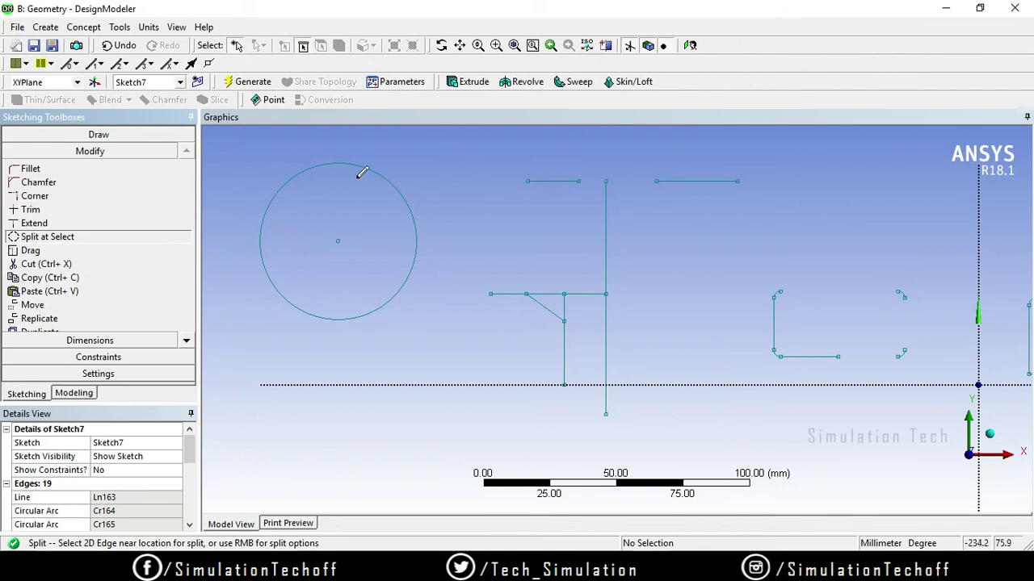
click(340, 160)
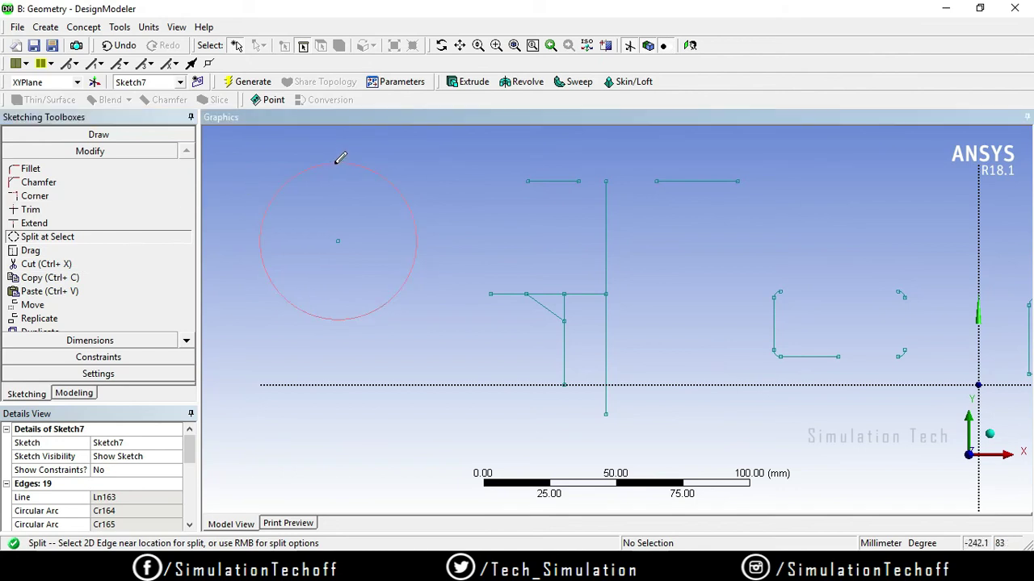
click(340, 319)
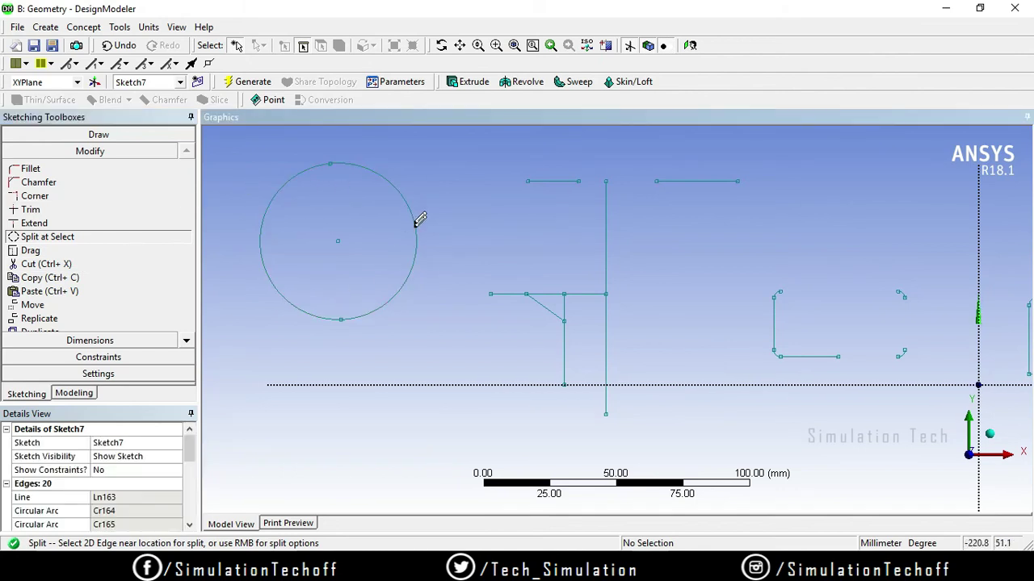
click(416, 236)
click(259, 251)
click(397, 292)
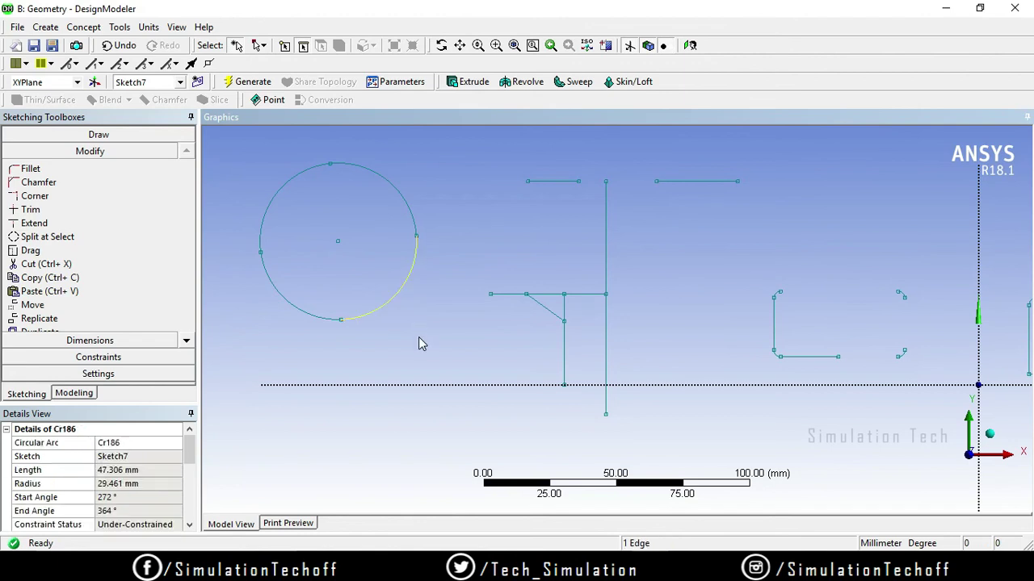
key(Delete)
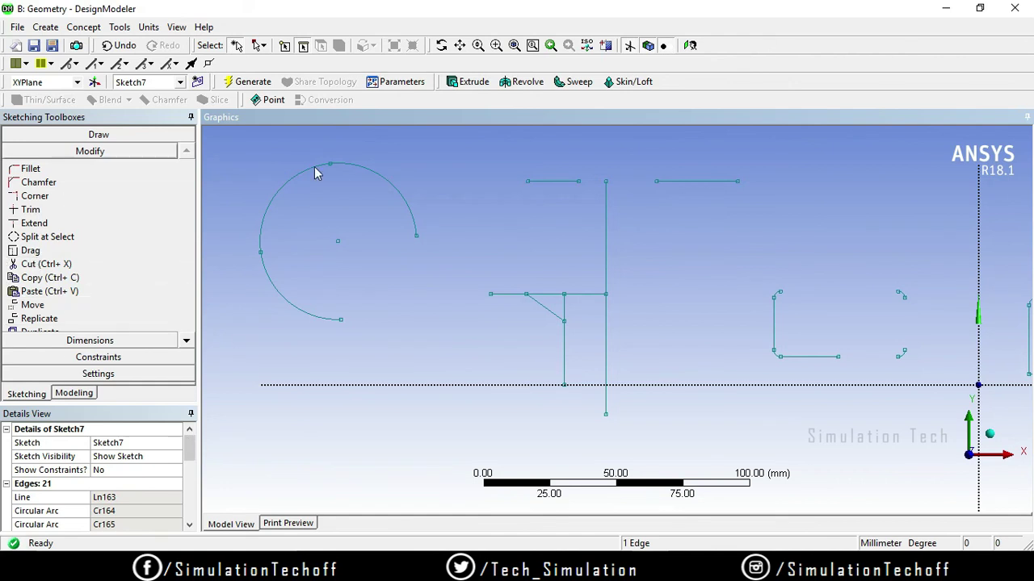
scroll(494, 277, down, 3)
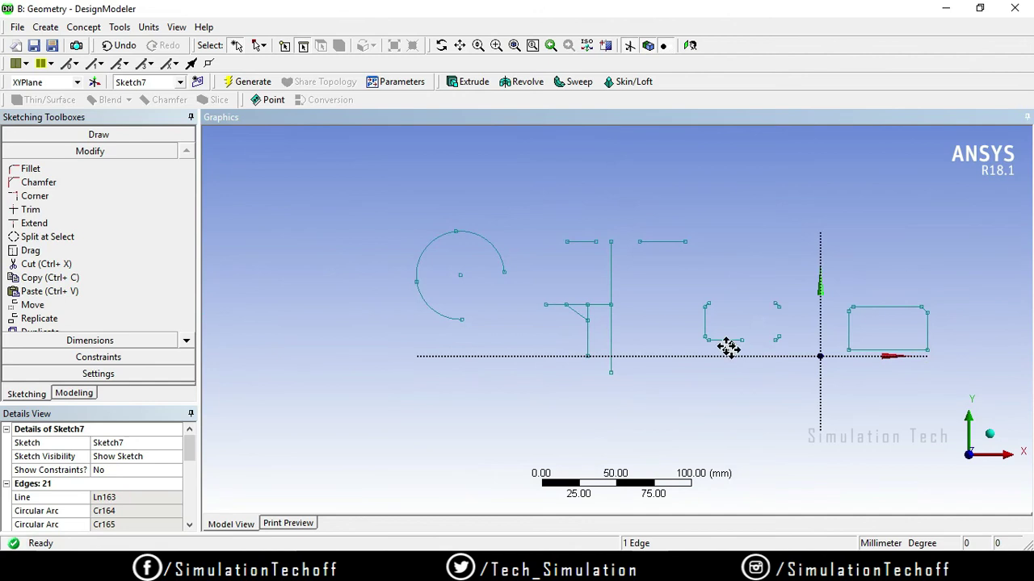
Draw a rectangle in the free space below the existing sketch
ctrl+middle_drag(730, 349, 750, 288)
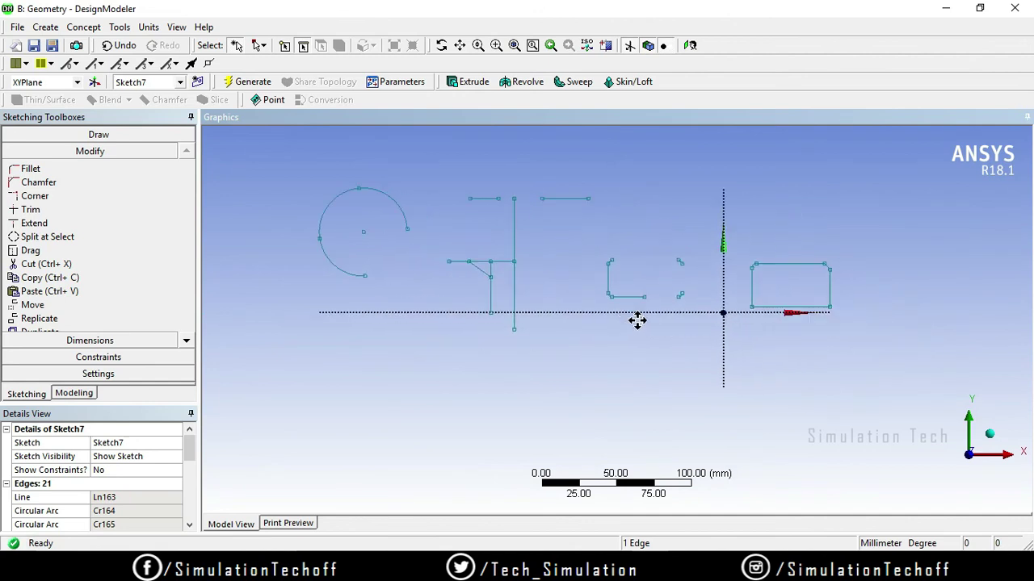
click(128, 137)
click(41, 220)
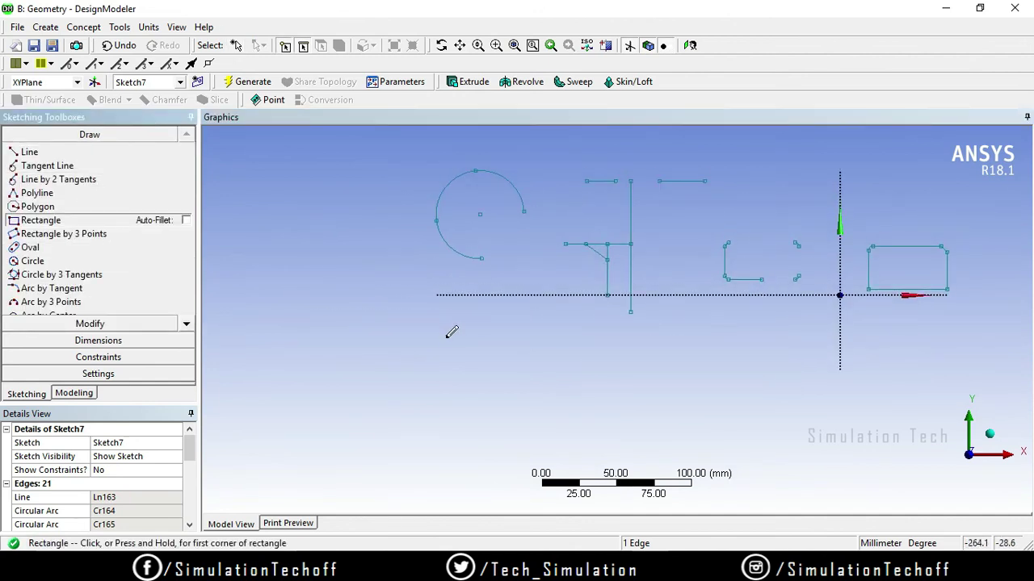
drag(456, 337, 625, 419)
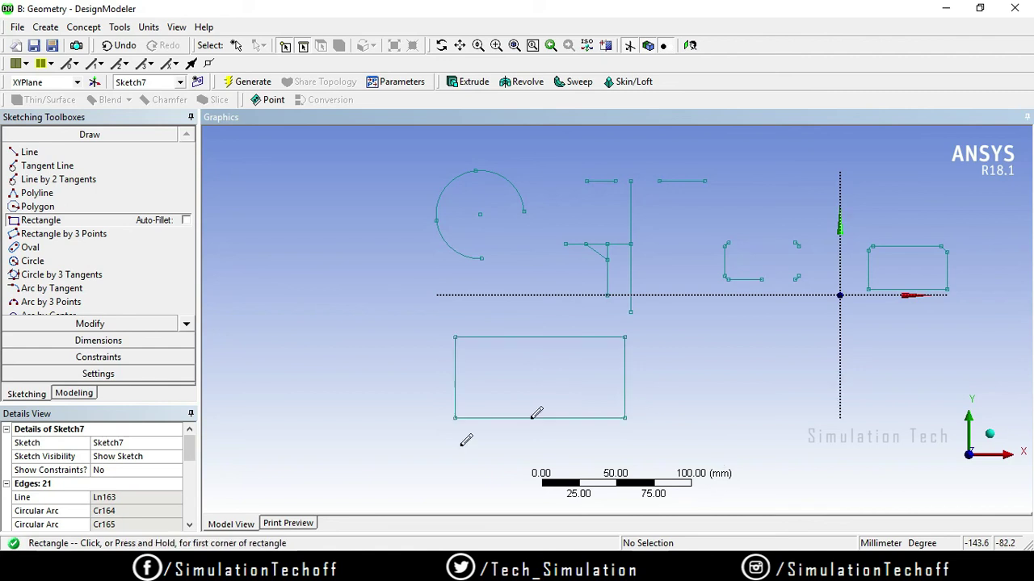
Drag the rectangle's right edge outward and its bottom edge down to enlarge it
click(59, 327)
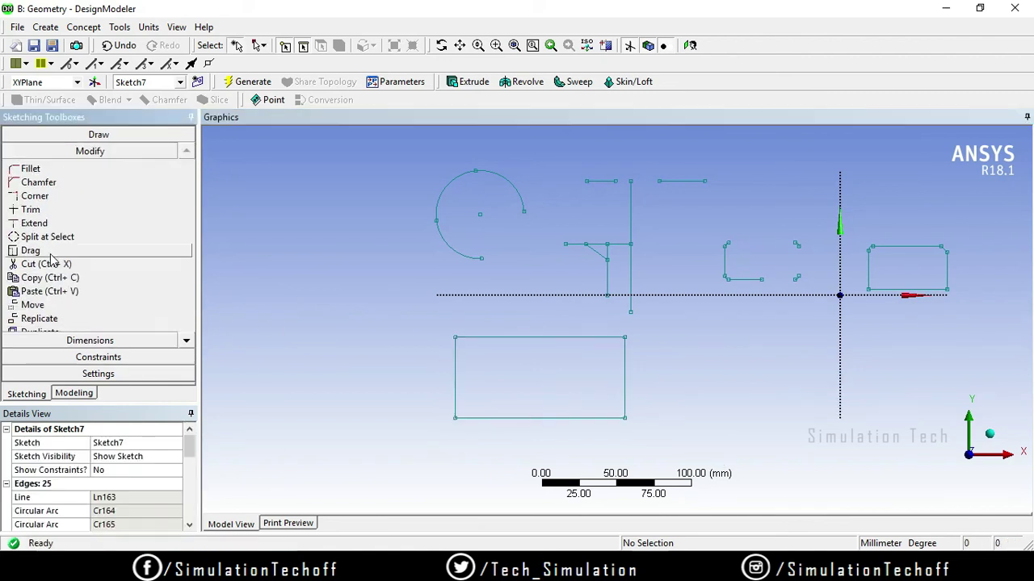
click(32, 251)
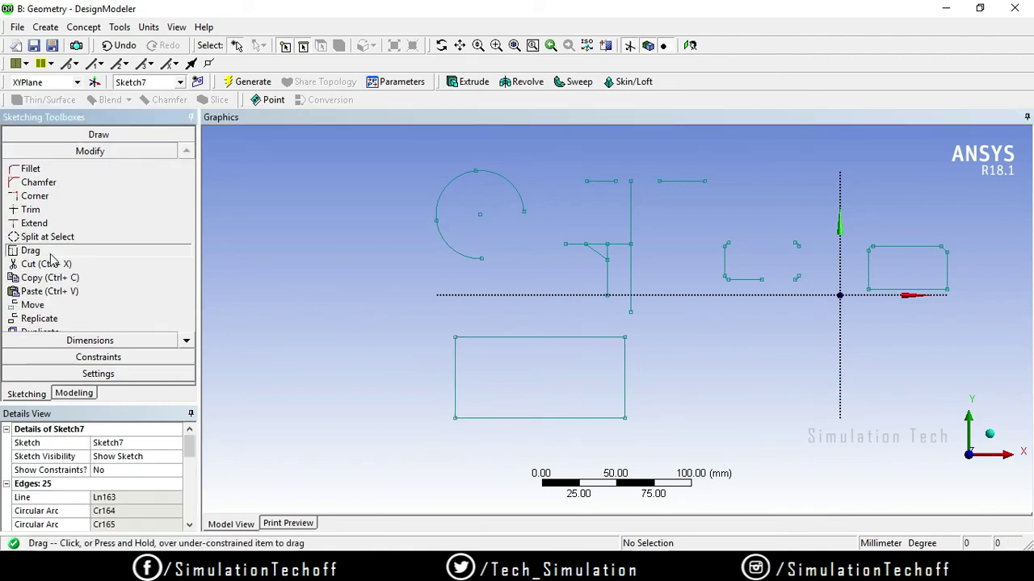
click(627, 374)
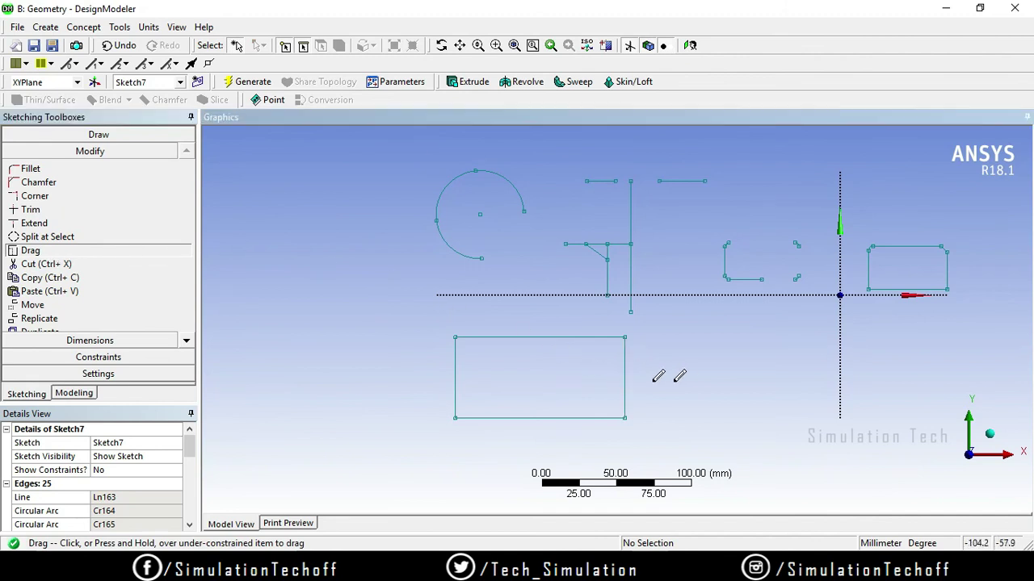
mouse_move(626, 373)
mouse_down()
mouse_move(631, 381)
mouse_move(571, 399)
mouse_move(556, 393)
mouse_up()
drag(560, 347, 626, 355)
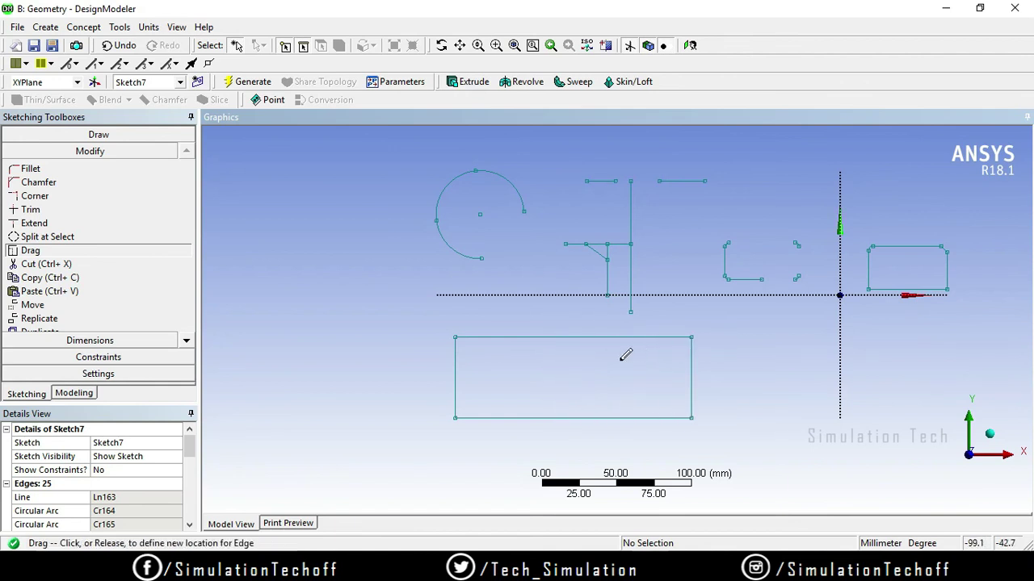
mouse_move(626, 355)
mouse_down()
mouse_move(763, 359)
mouse_move(756, 383)
mouse_up()
click(653, 415)
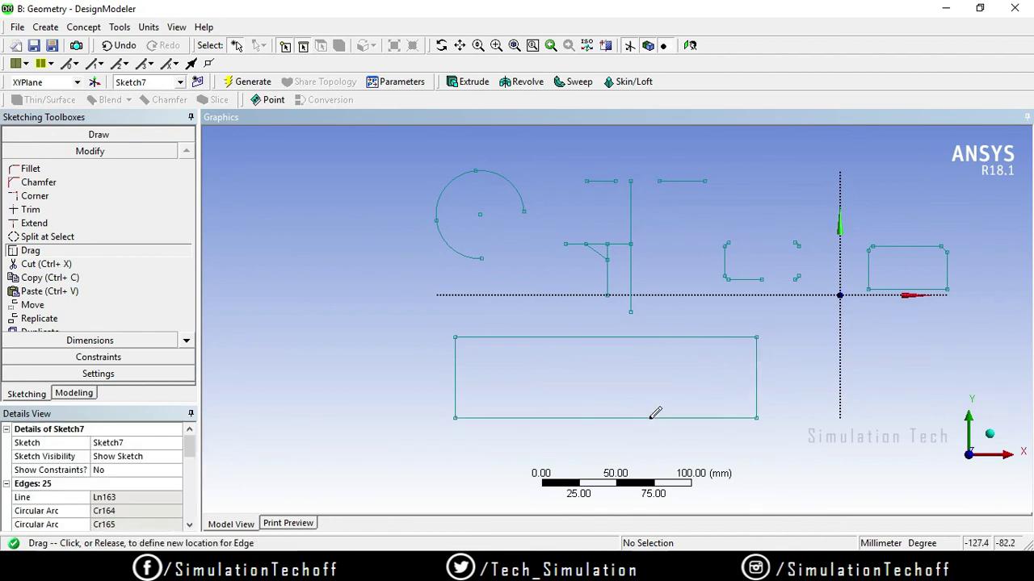
click(655, 457)
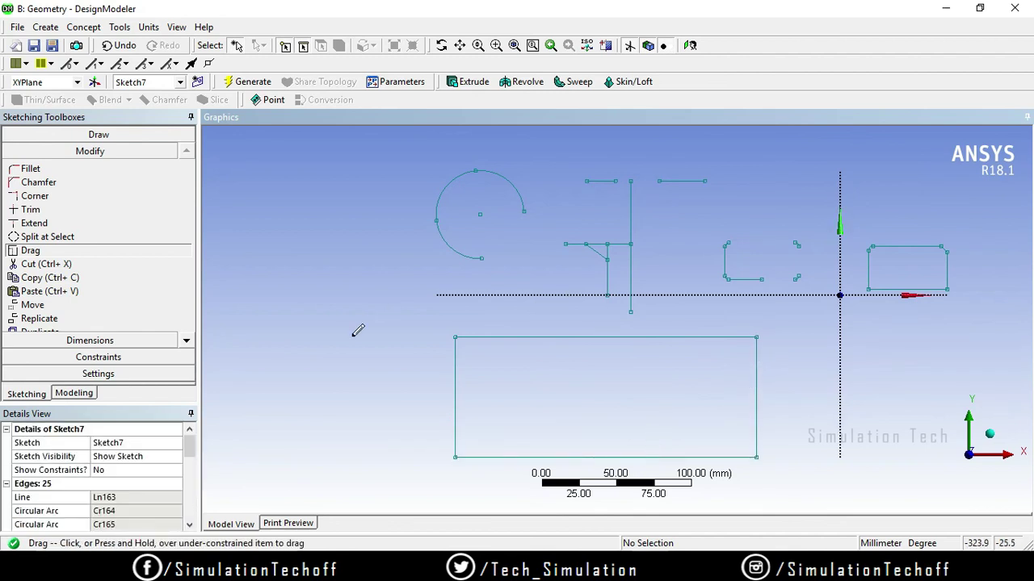
click(97, 134)
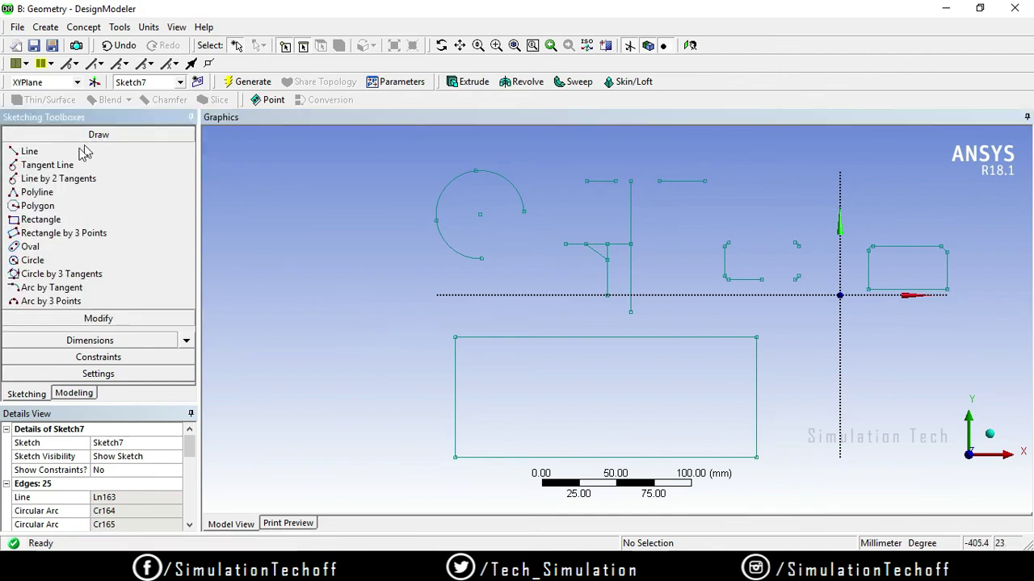
Place a small circle, then delete Sketch7 from the Tree Outline and confirm with Yes
click(68, 262)
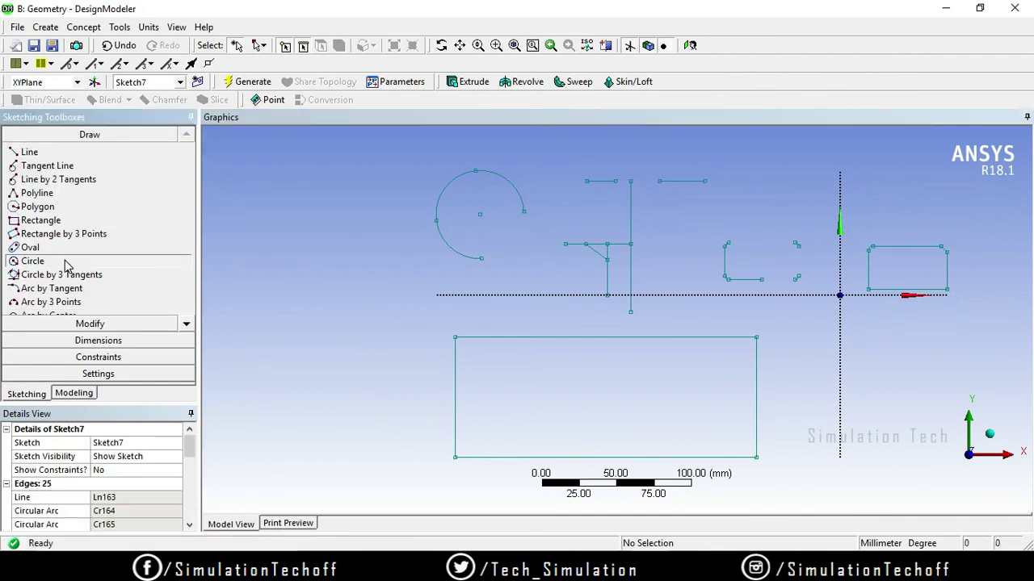
click(280, 274)
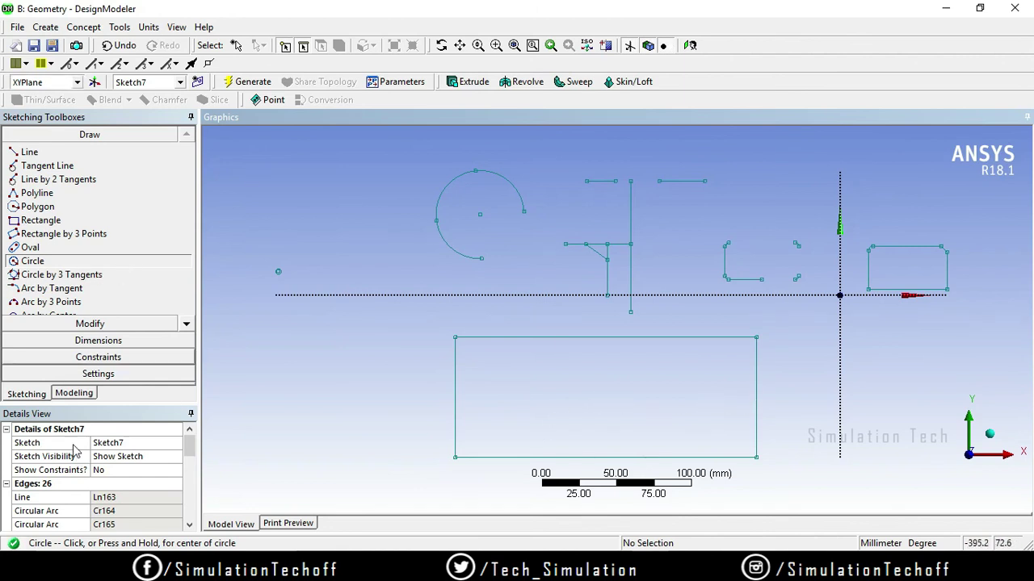
click(81, 395)
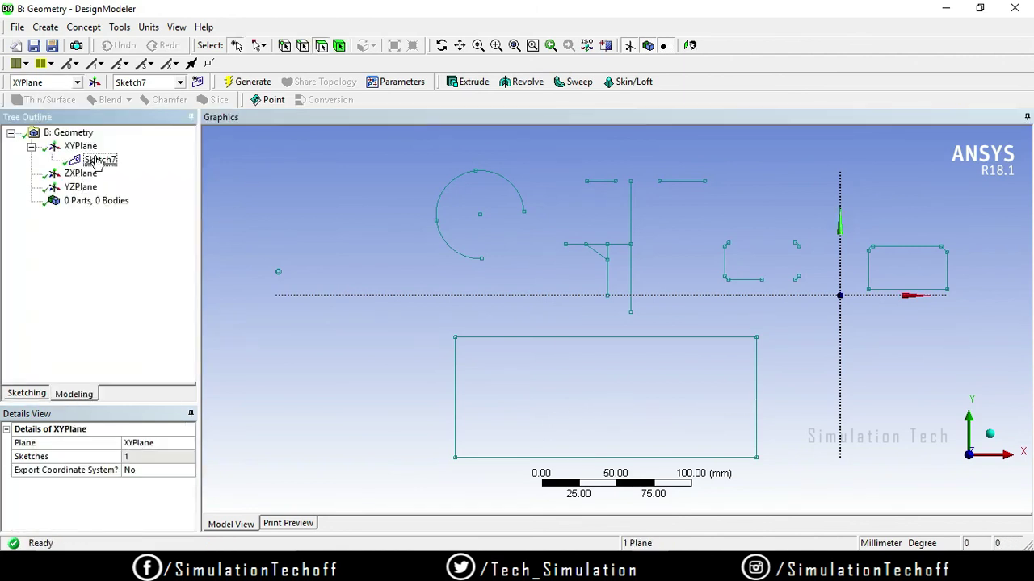
click(99, 159)
right_click(100, 159)
click(130, 238)
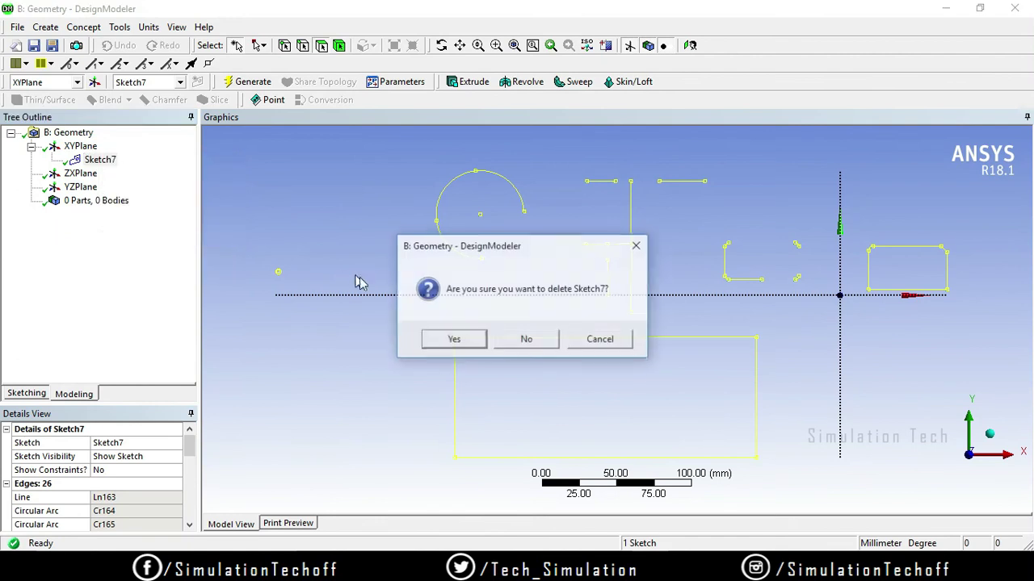
click(459, 339)
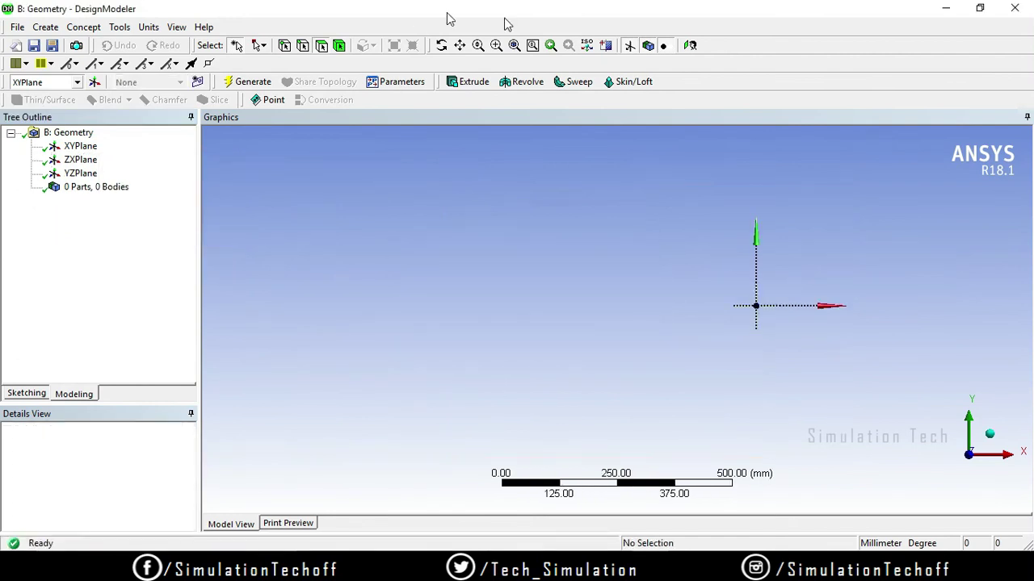
click(33, 394)
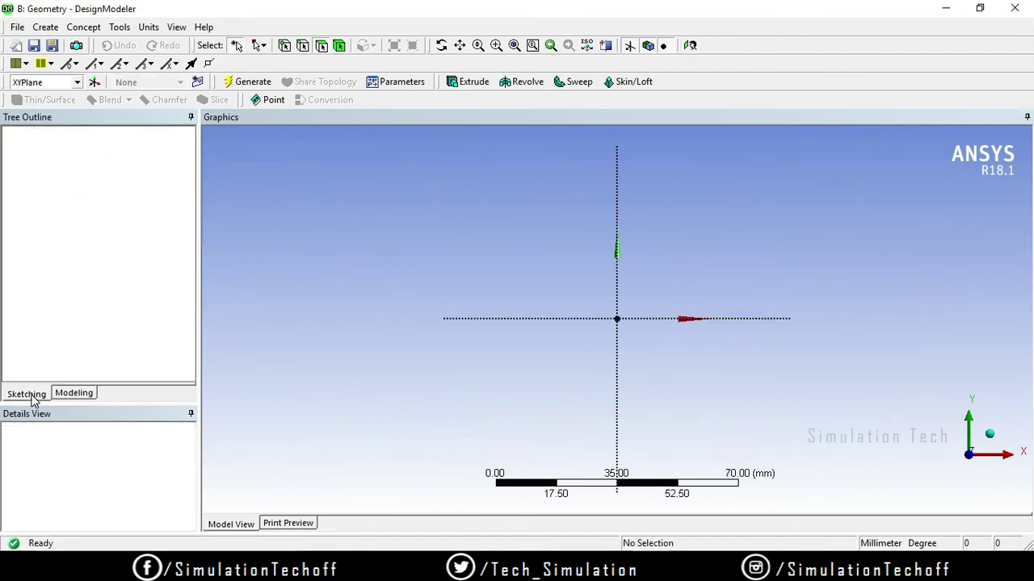
Start Sketch8 with a circle up and to the left of the origin
click(37, 261)
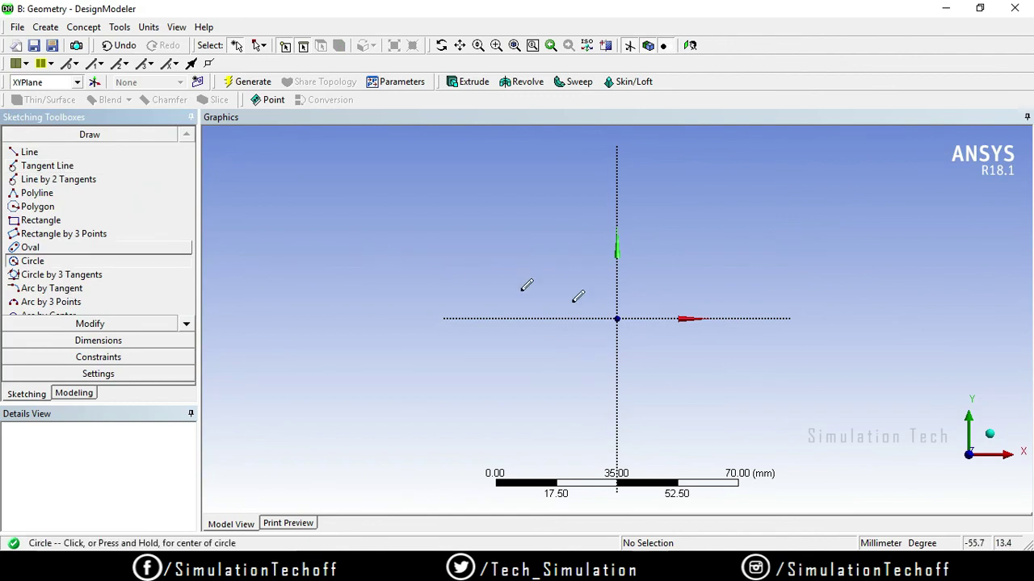
click(541, 258)
click(542, 258)
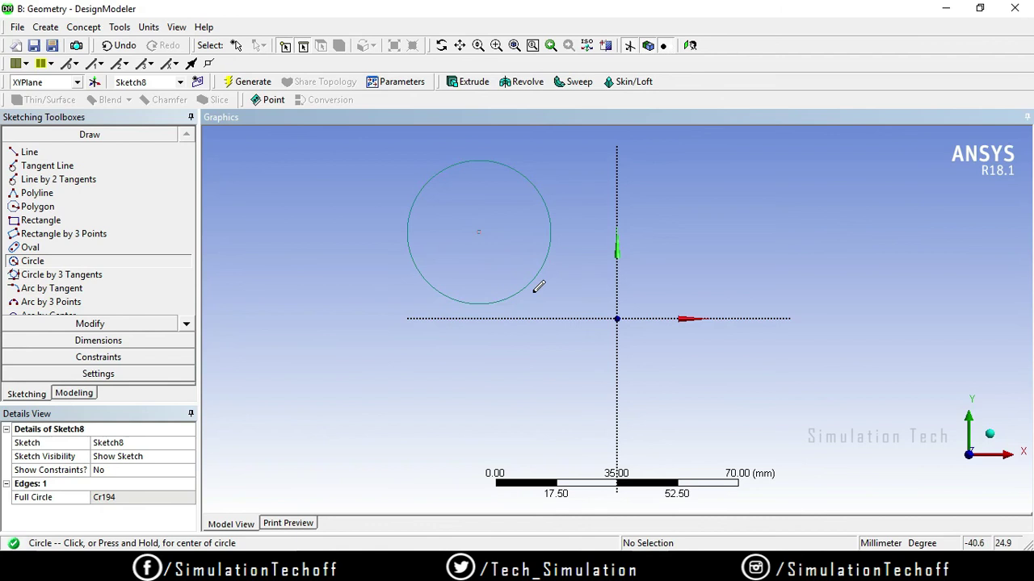
Drag the circle's edge outward to give it a much larger radius
click(90, 324)
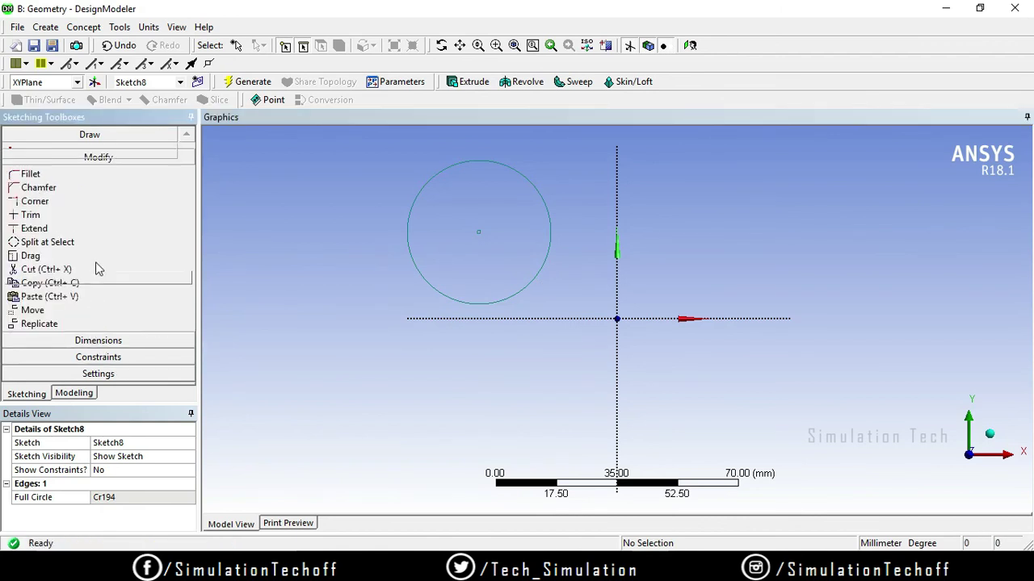
click(89, 255)
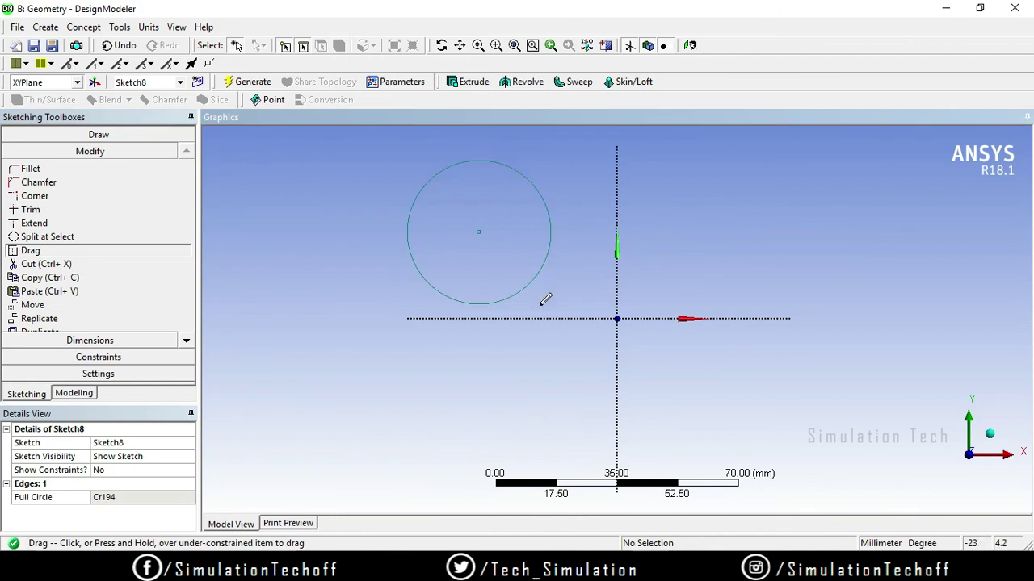
mouse_move(541, 269)
mouse_down()
mouse_move(565, 282)
mouse_move(526, 275)
mouse_up()
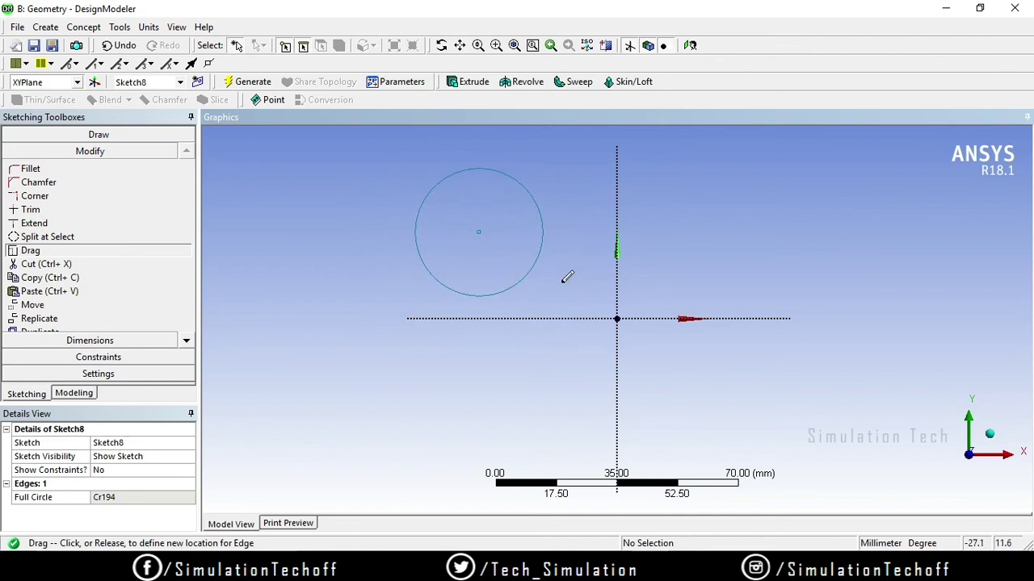
drag(527, 276, 584, 286)
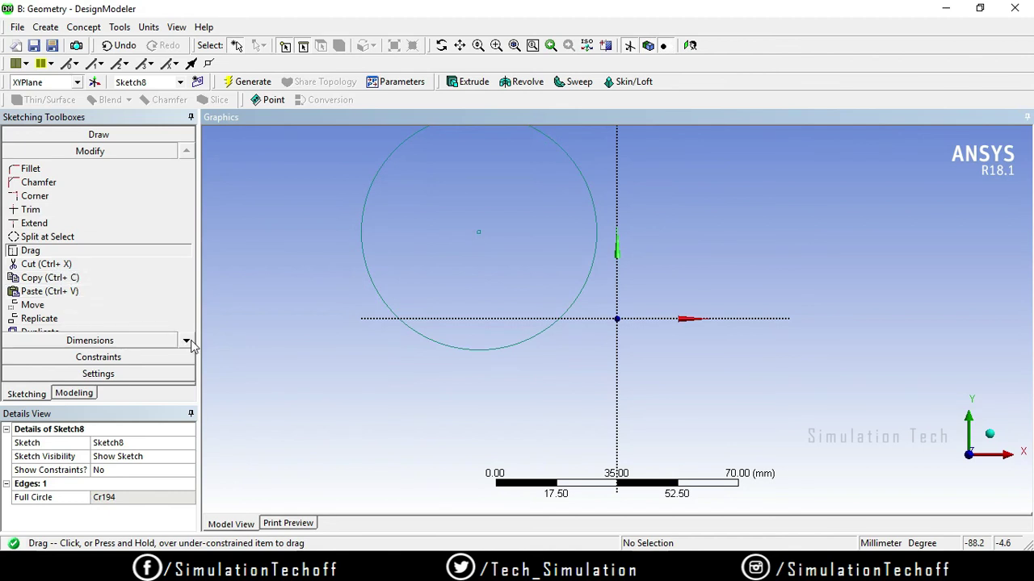
click(191, 341)
click(191, 340)
click(191, 340)
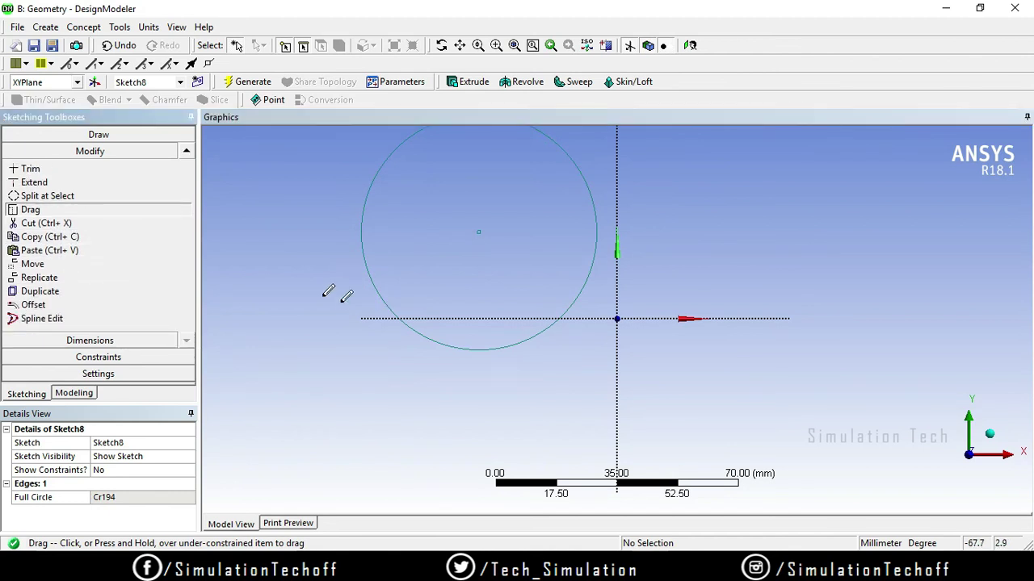